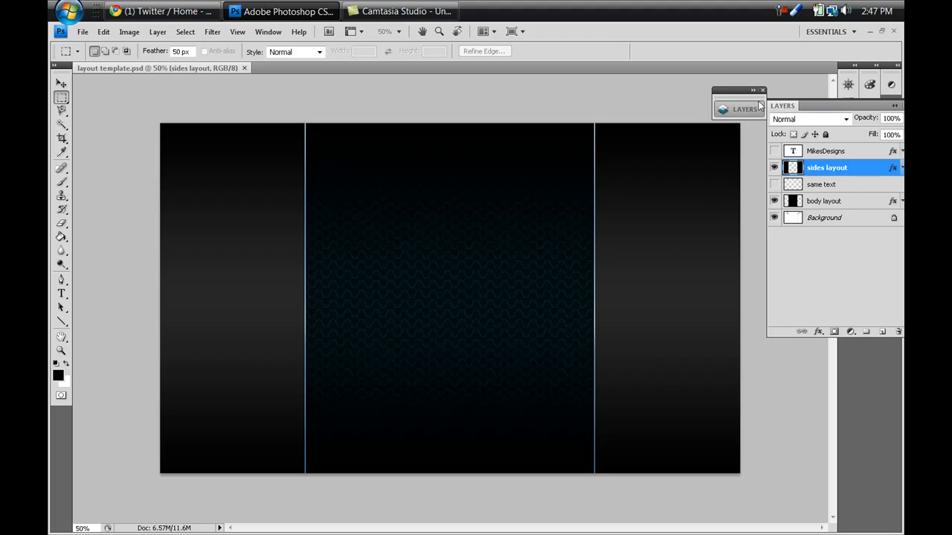
Move the collapsed Layers panel above the canvas, enlarge the document view and expand the panel
drag(735, 93, 632, 88)
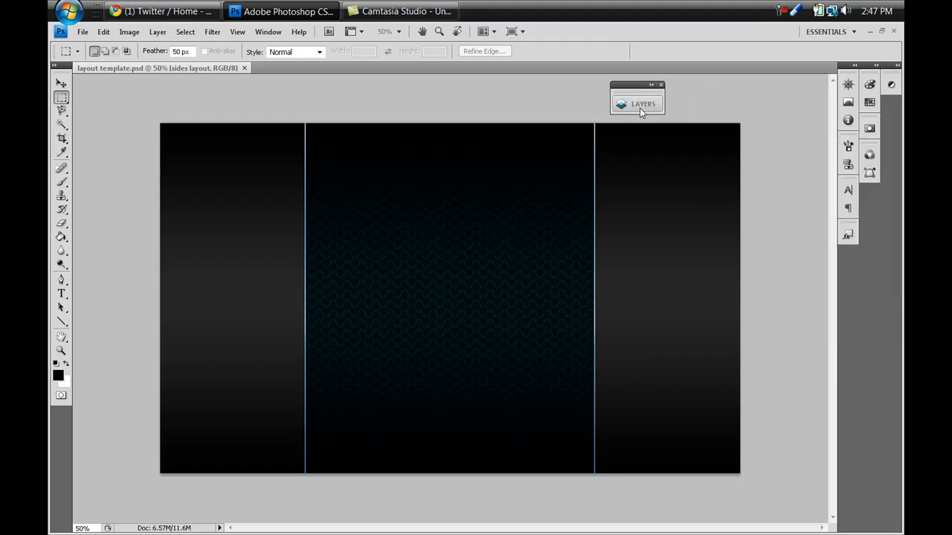
key(ctrl+apostrophe)
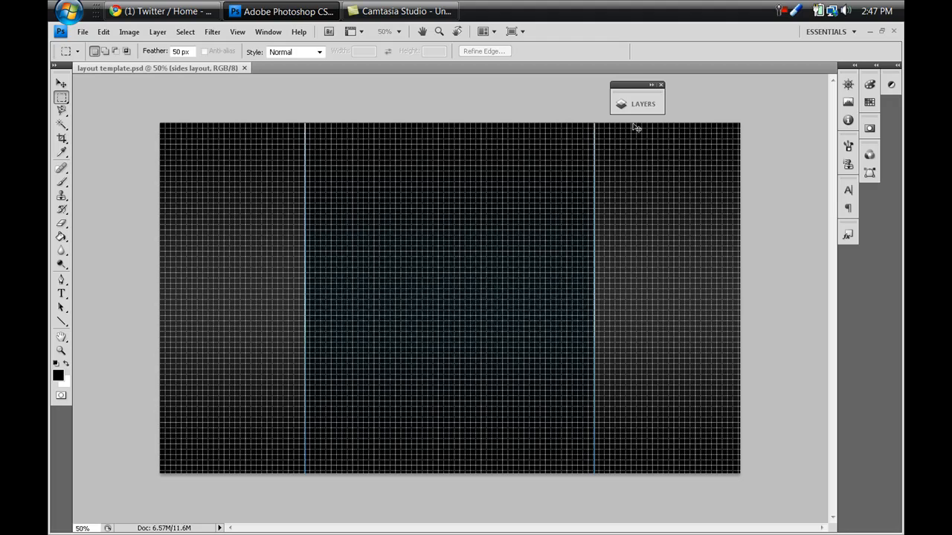
key(ctrl+apostrophe)
key(ctrl+plus)
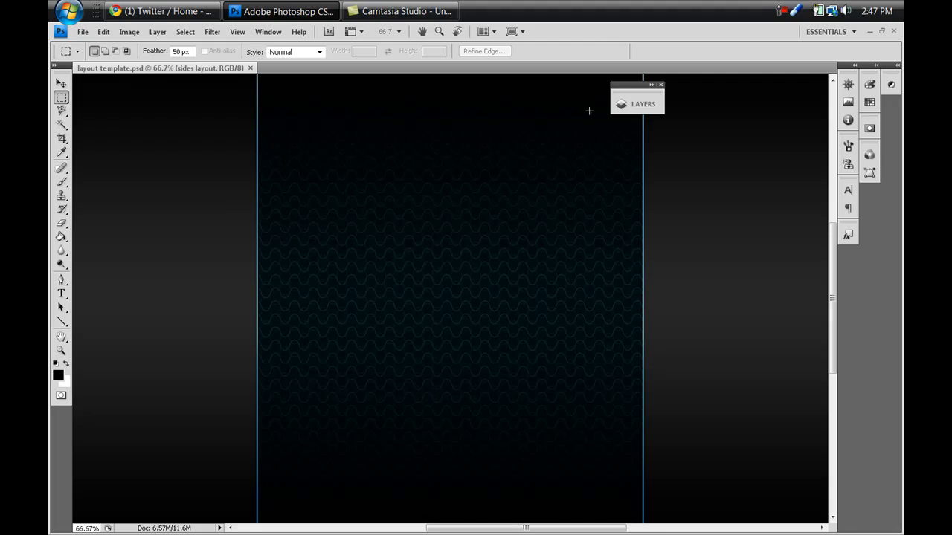
click(643, 105)
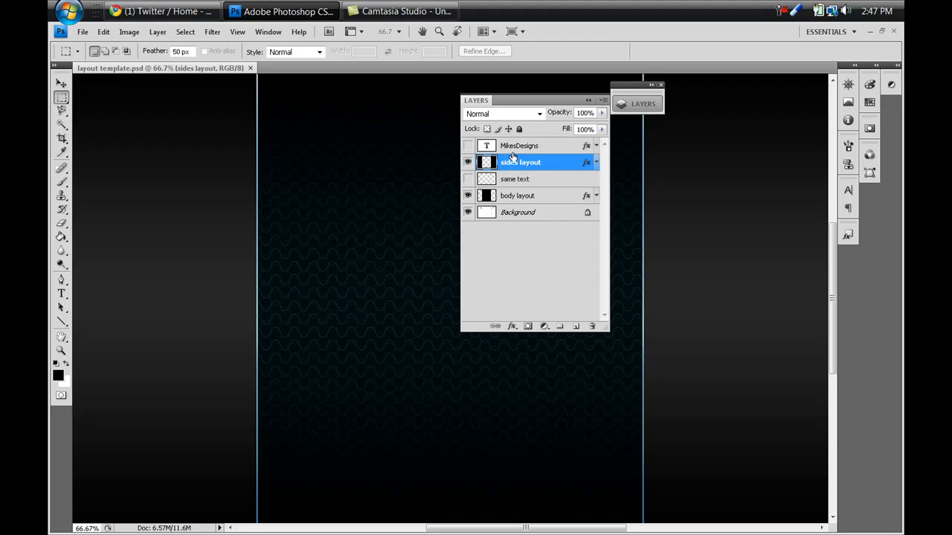
Show the same text layer, hide it again, and make the MikesDesigns layer visible
click(467, 179)
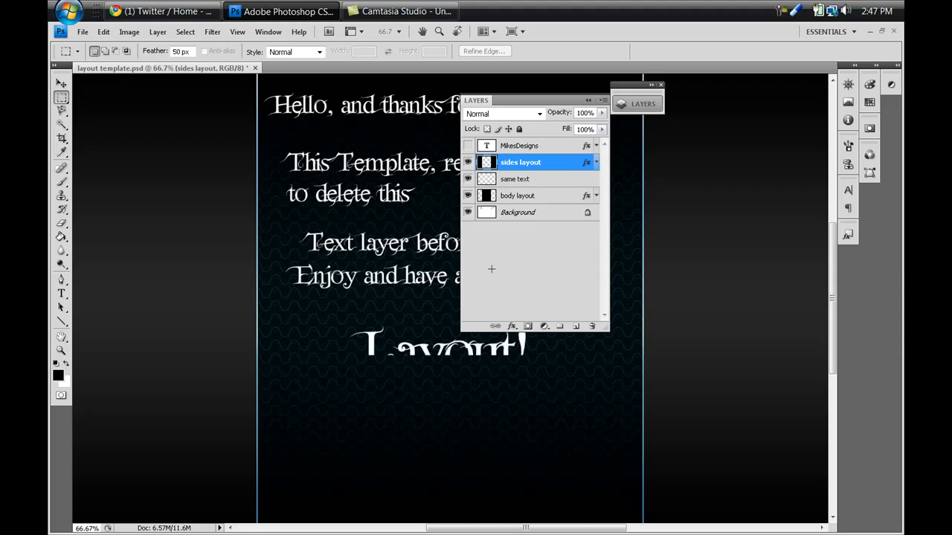
click(468, 180)
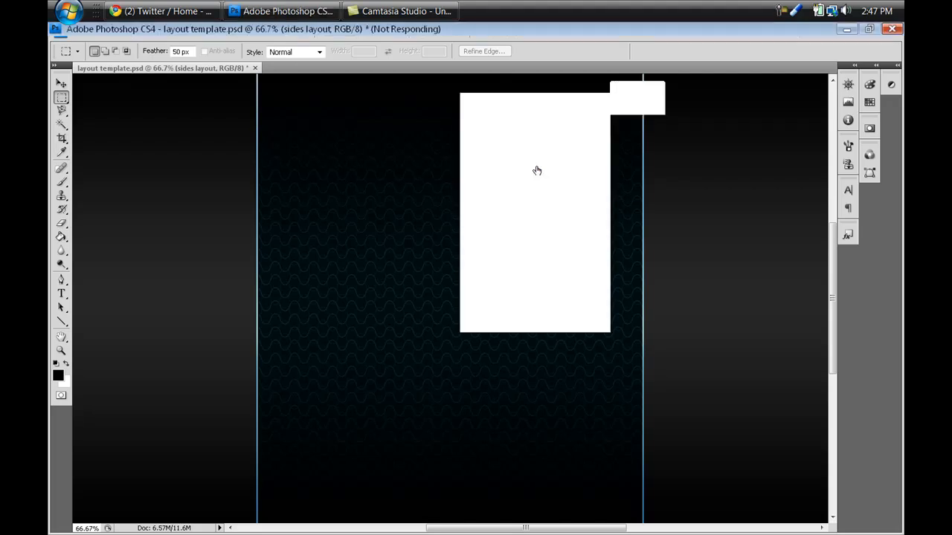
Close the Camtasia Studio window
right_click(425, 7)
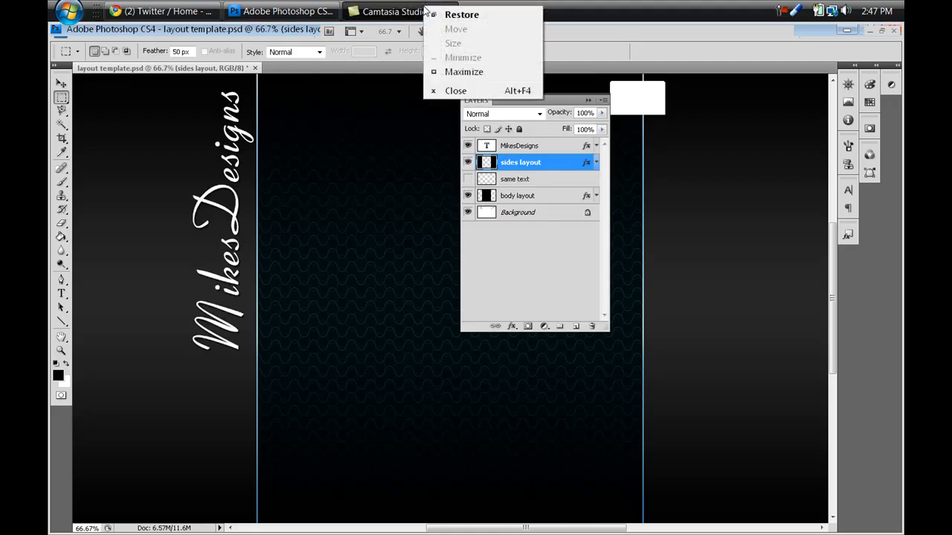
click(456, 91)
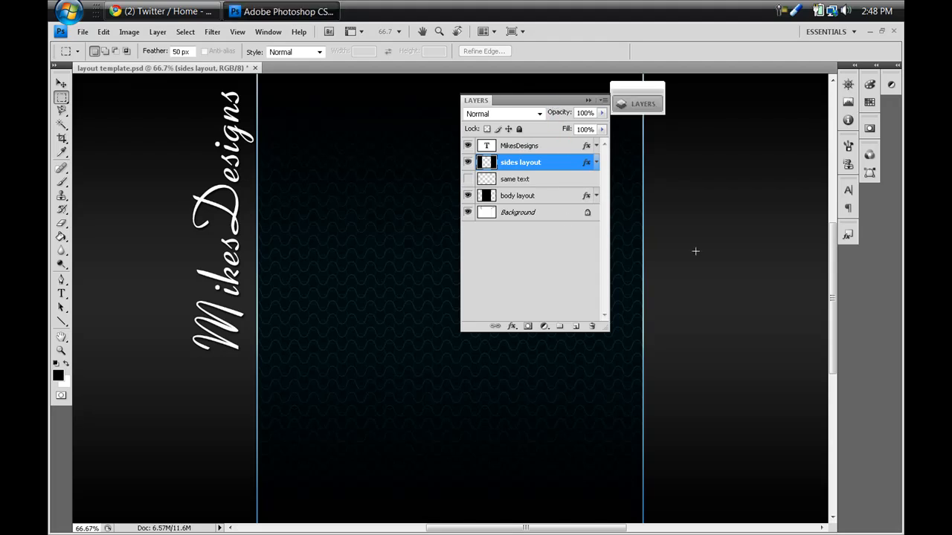
Try red, rainbow and blue gradients in the sides layout layer's Gradient Overlay, choose the black-to-dark-grey gradient and set the blend mode to Hard Light
double_click(563, 166)
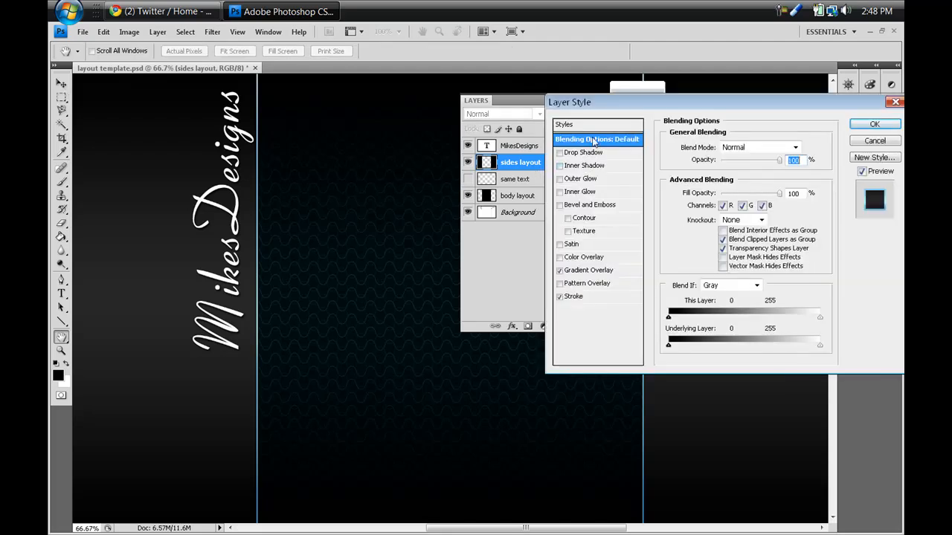
click(588, 270)
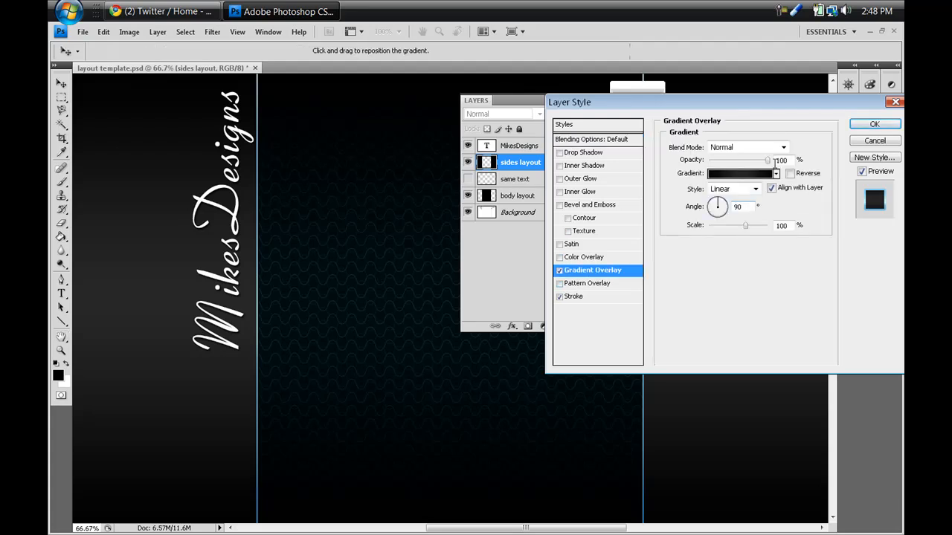
click(777, 173)
click(746, 238)
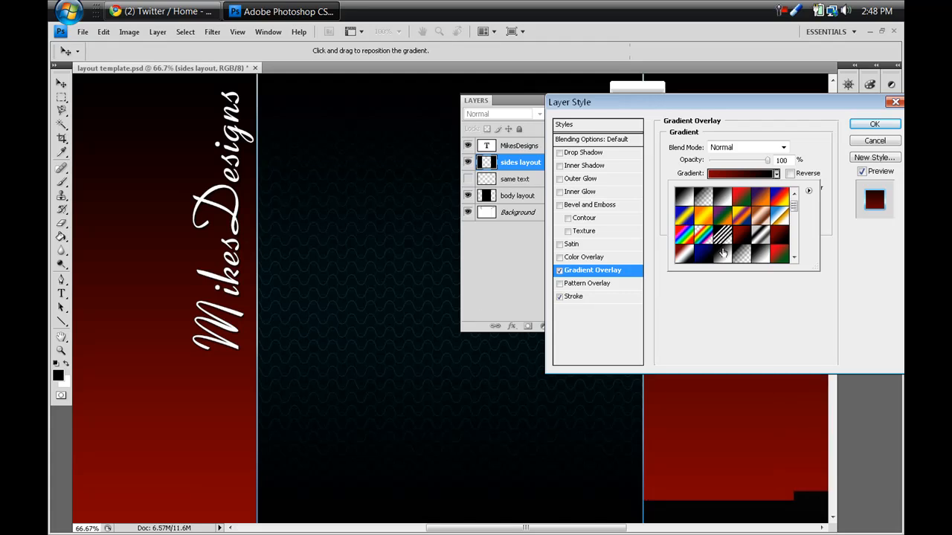
click(683, 242)
click(708, 253)
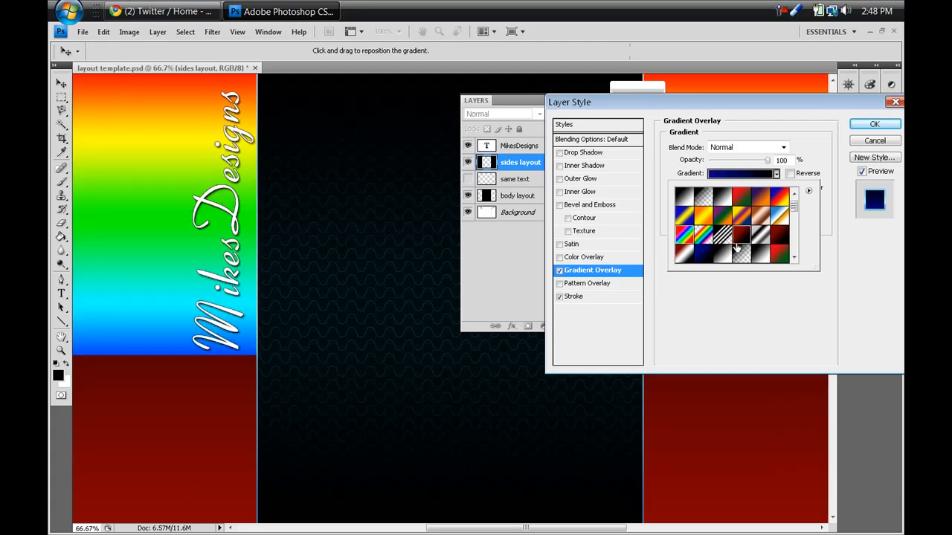
drag(794, 206, 795, 289)
click(703, 260)
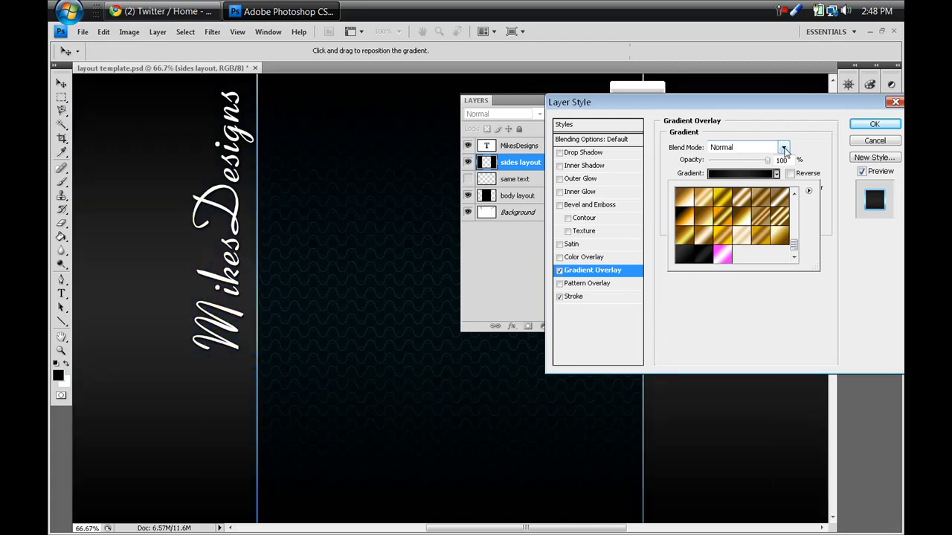
click(784, 148)
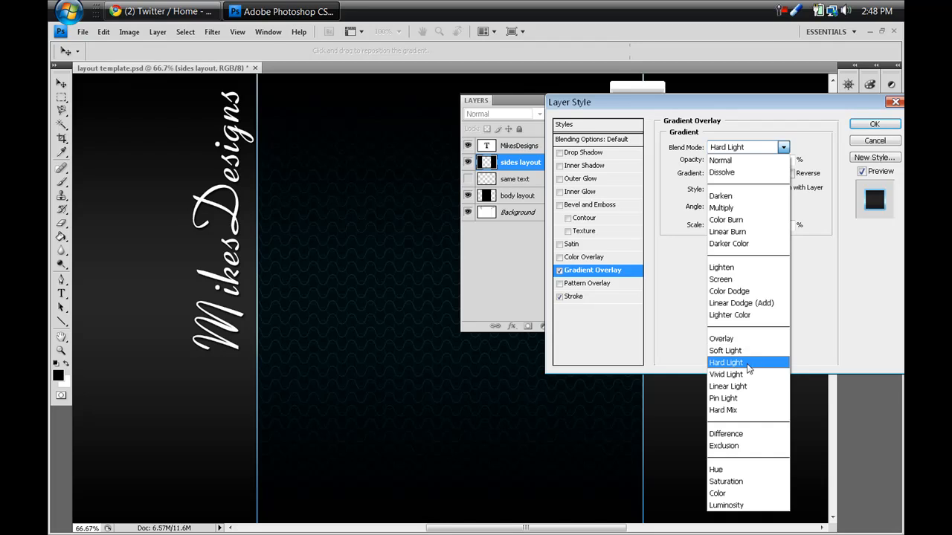
click(748, 367)
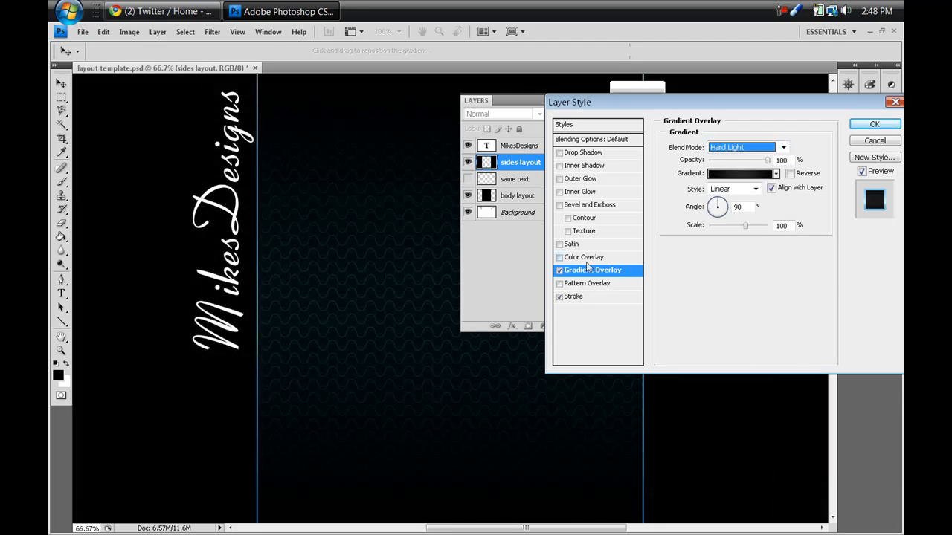
Enable Pattern Overlay on the sides layout layer and try the dark green diamond, teal check and brown fan patterns
click(584, 283)
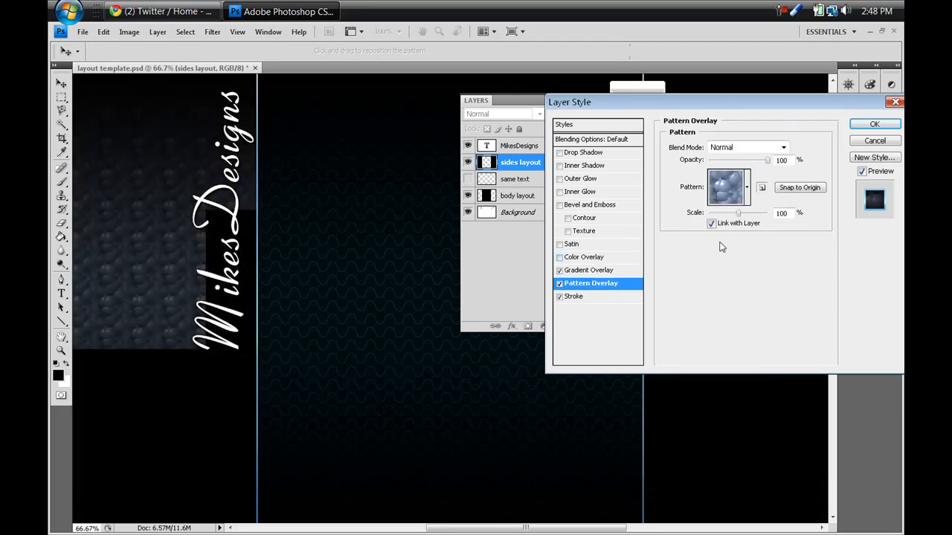
click(746, 187)
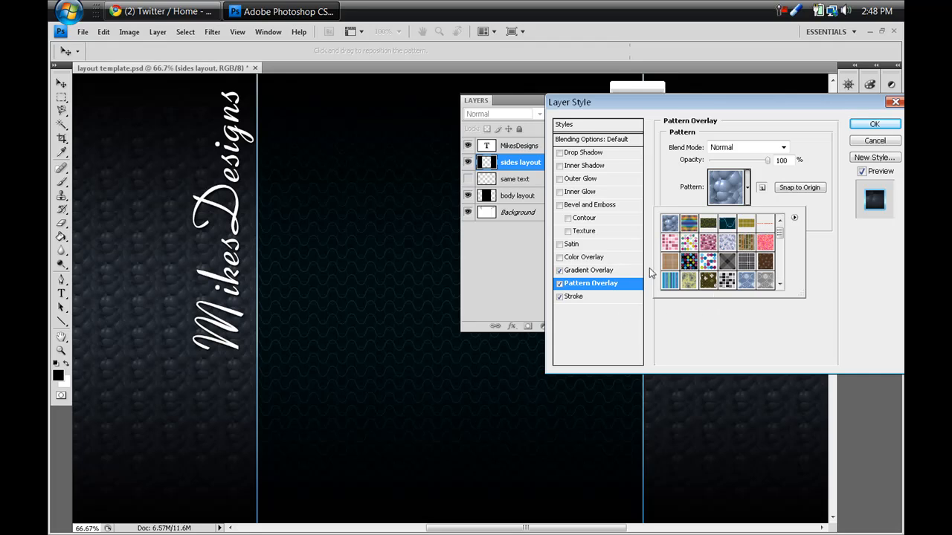
click(710, 280)
scroll(773, 269, down, 1)
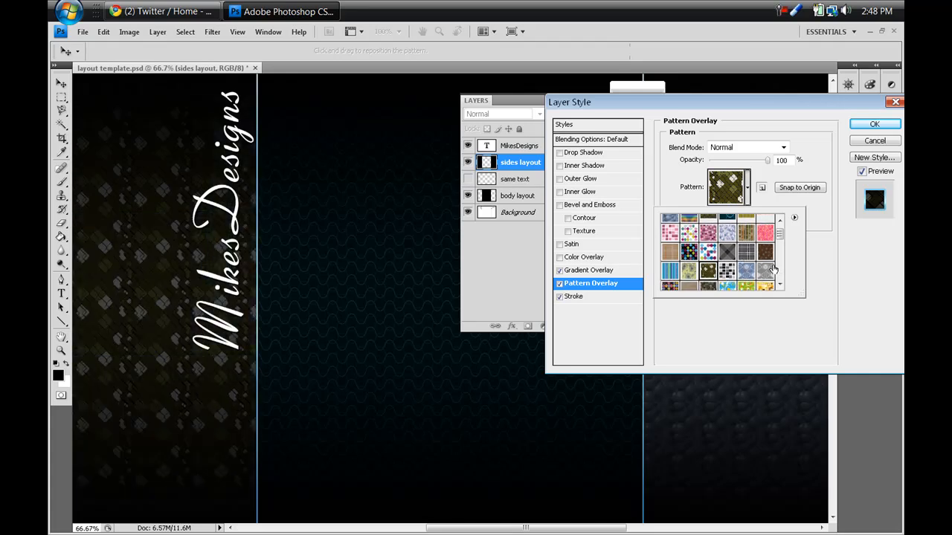
scroll(773, 270, down, 3)
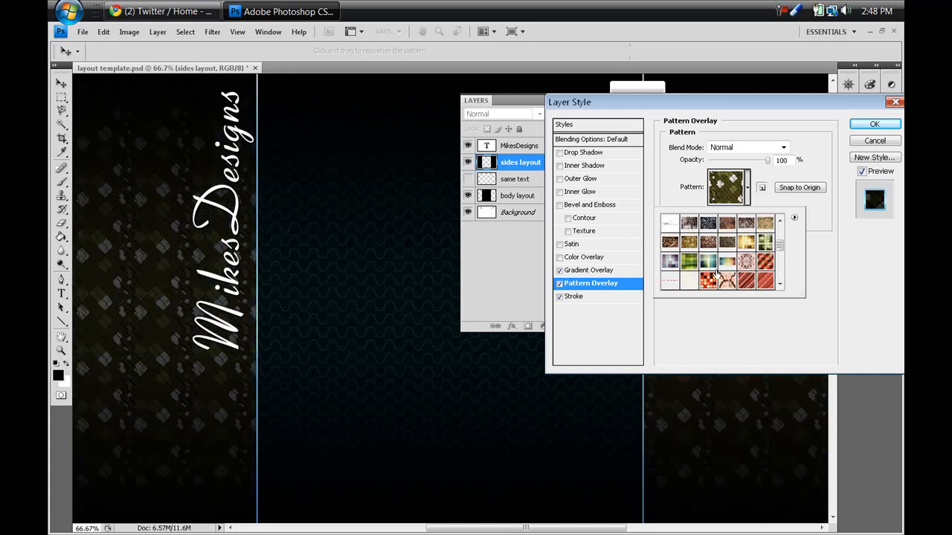
click(708, 262)
scroll(708, 275, down, 1)
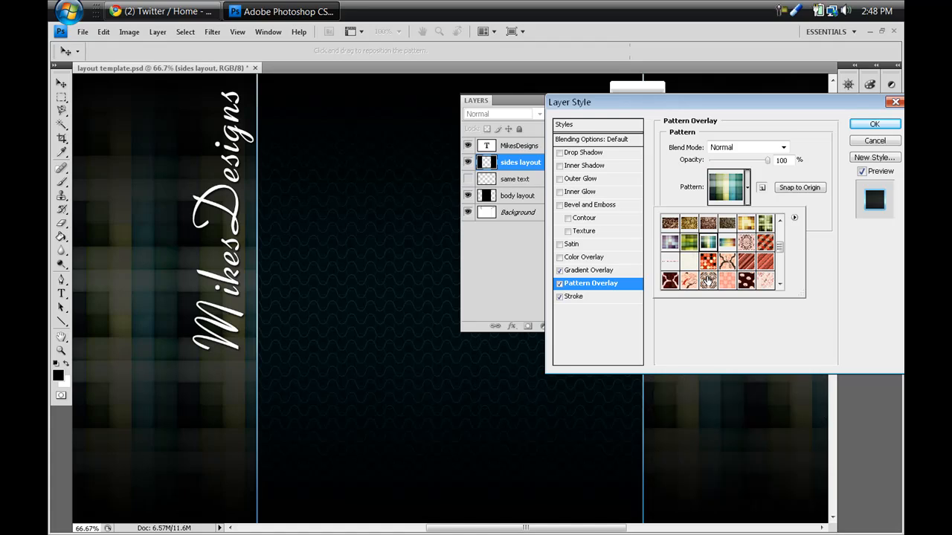
click(708, 280)
Try two plaid patterns on the sides layout layer, and choose the dark red-brown circle pattern for its Pattern Overlay
scroll(707, 280, down, 2)
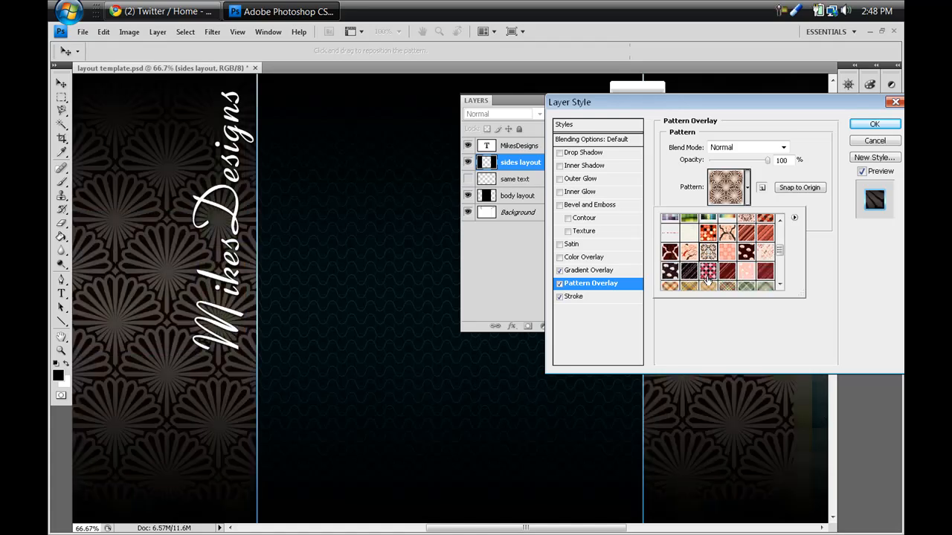
scroll(708, 281, down, 3)
click(707, 281)
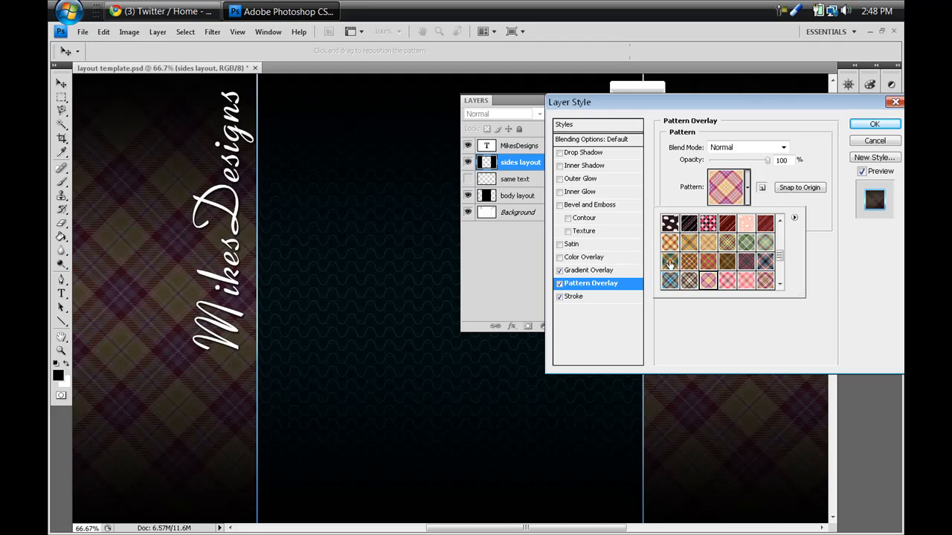
scroll(669, 264, down, 1)
click(670, 270)
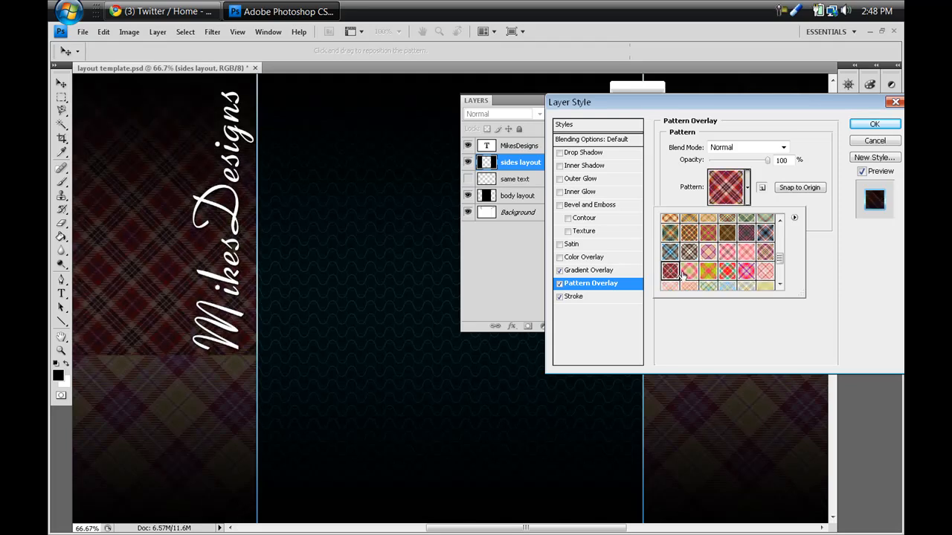
scroll(678, 274, down, 2)
scroll(733, 290, down, 3)
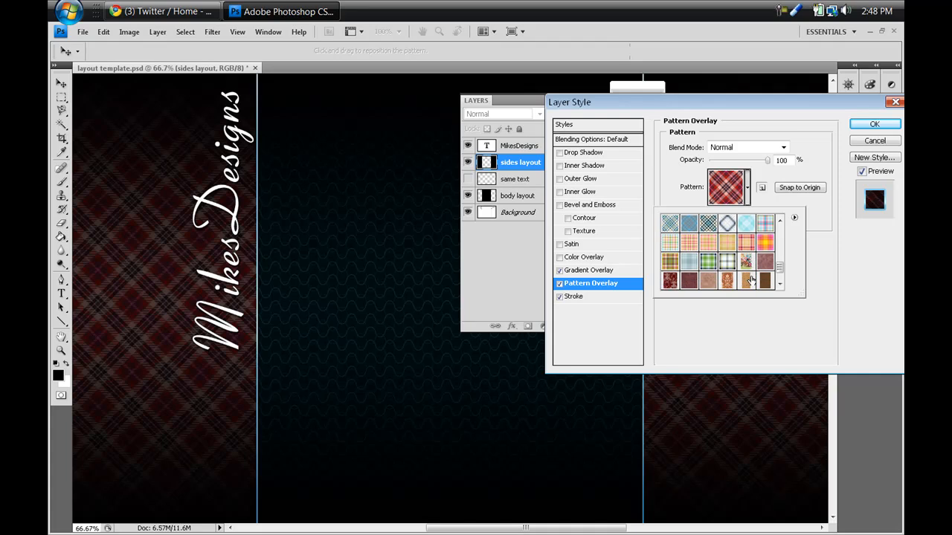
click(737, 264)
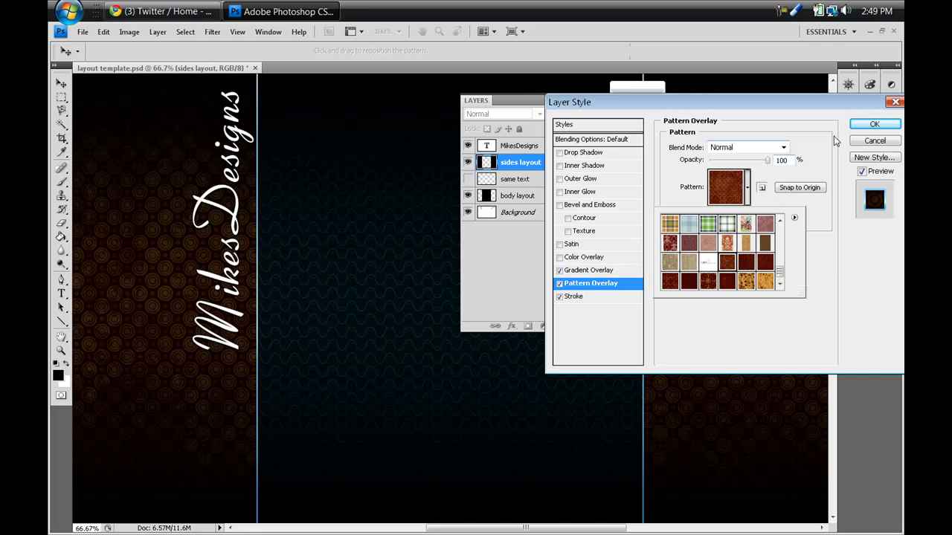
Set the stroke size of the sides layout layer to 10 px
click(580, 299)
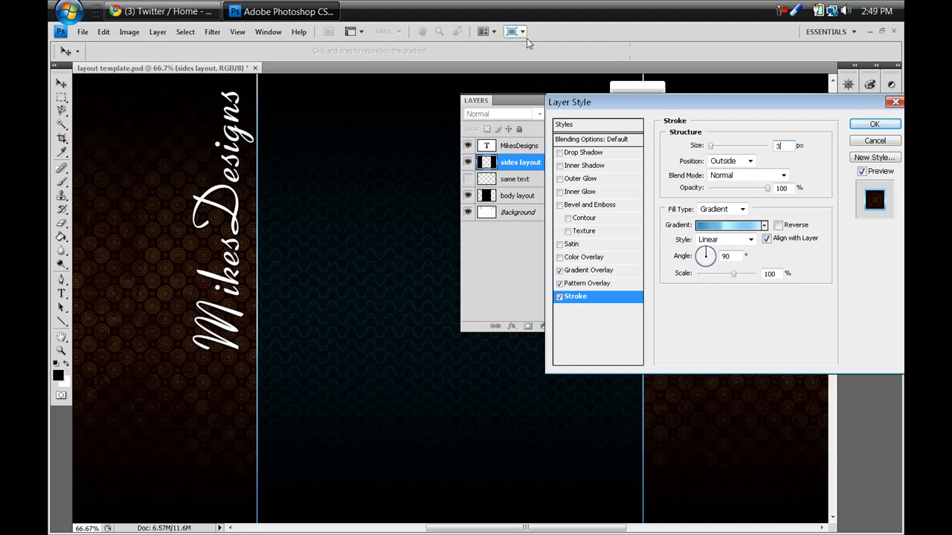
scroll(788, 147, up, 4)
scroll(788, 148, up, 6)
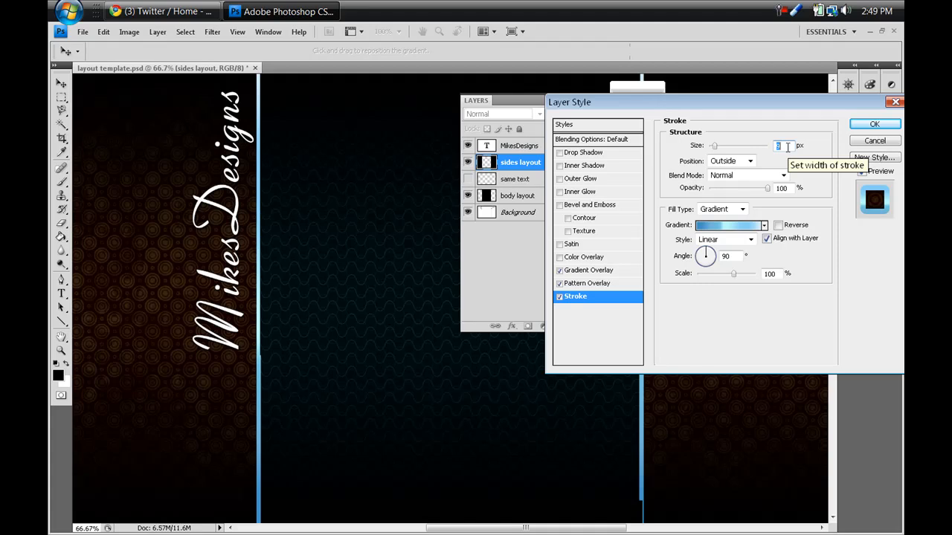
scroll(788, 147, down, 3)
Change the sides layout stroke's gradient to the brown-to-pale-gold preset and apply the layer style
click(764, 225)
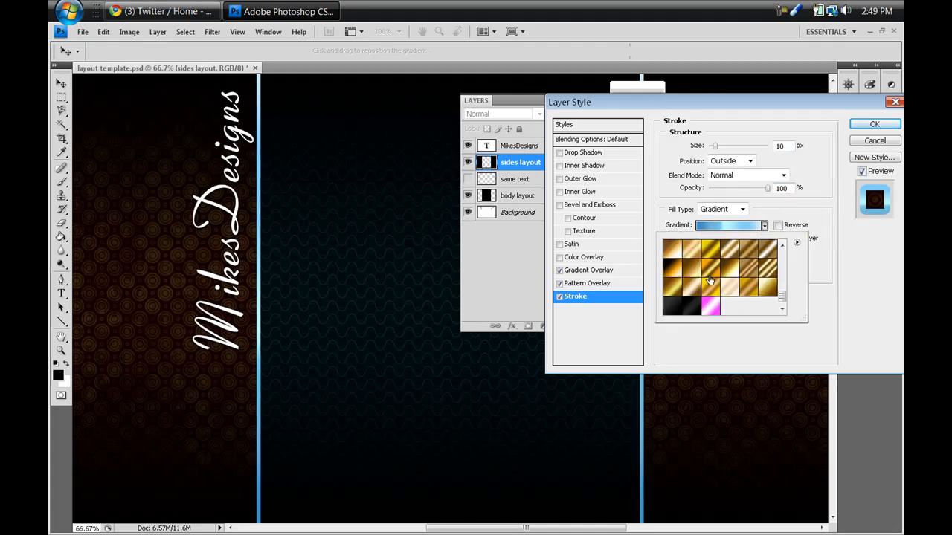
click(673, 288)
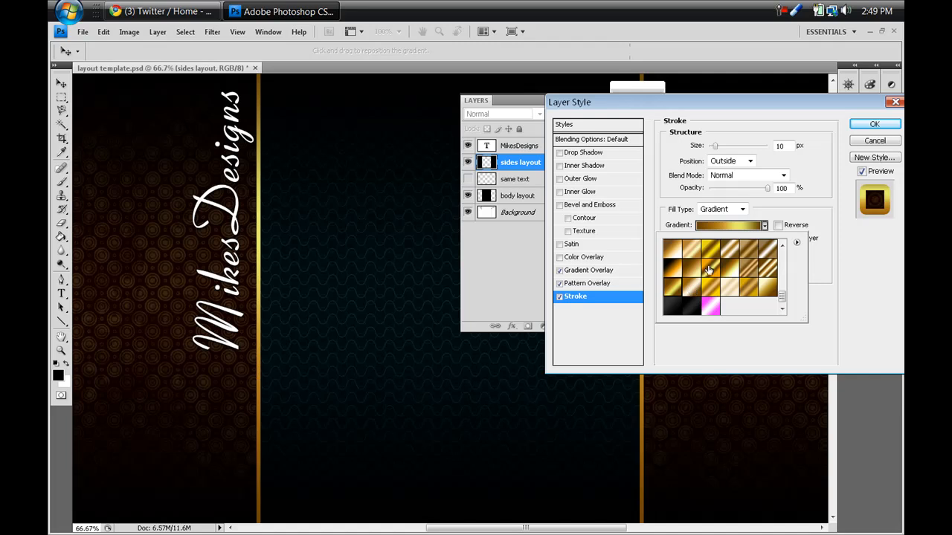
click(691, 269)
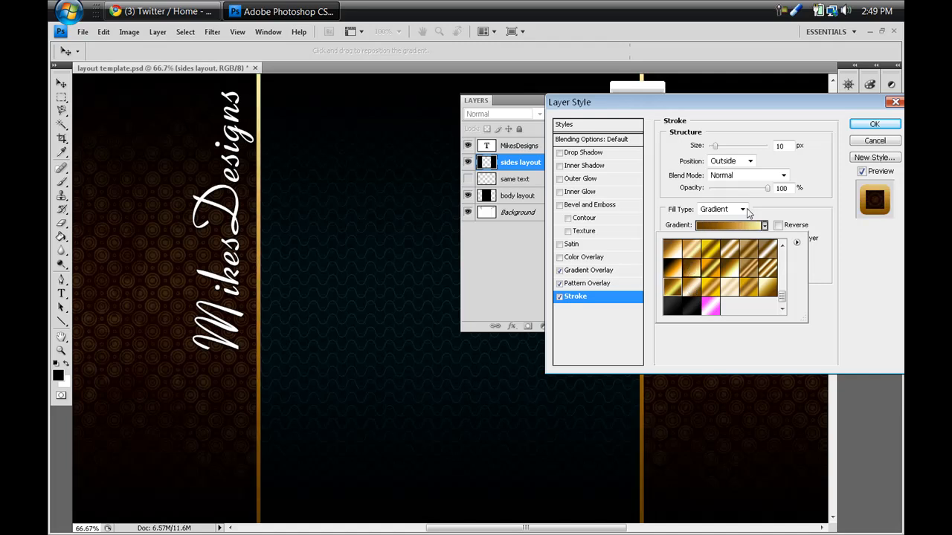
click(875, 124)
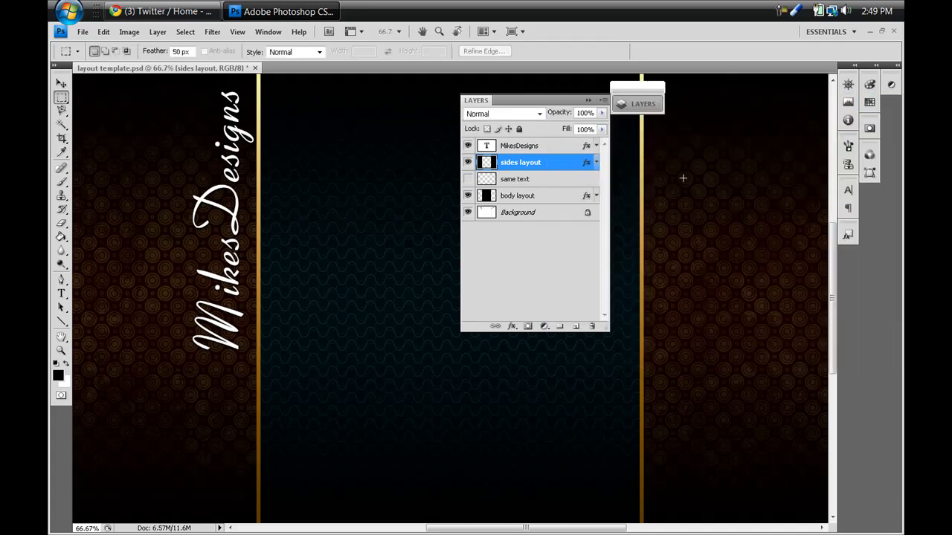
Change the body layout layer's Pattern Overlay to the same dark red-brown circle pattern used on the sides
double_click(562, 197)
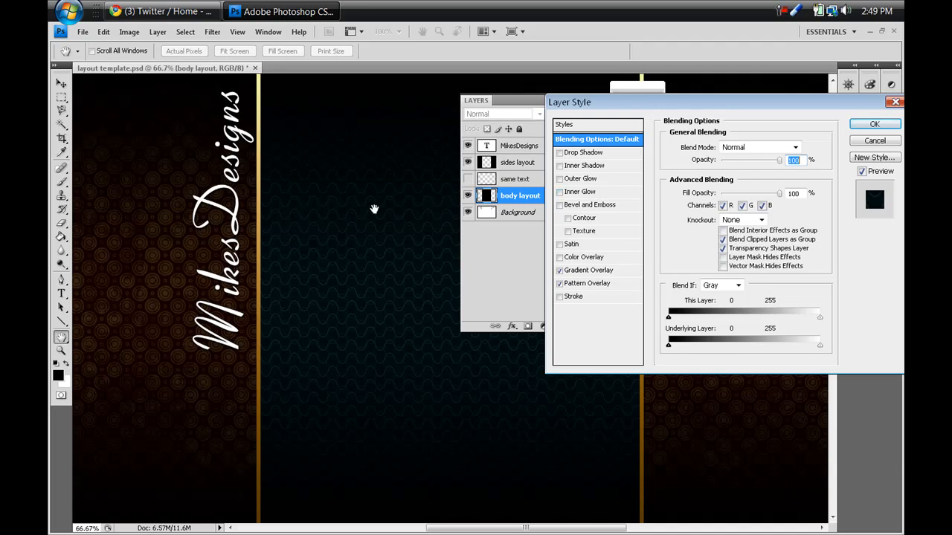
click(612, 272)
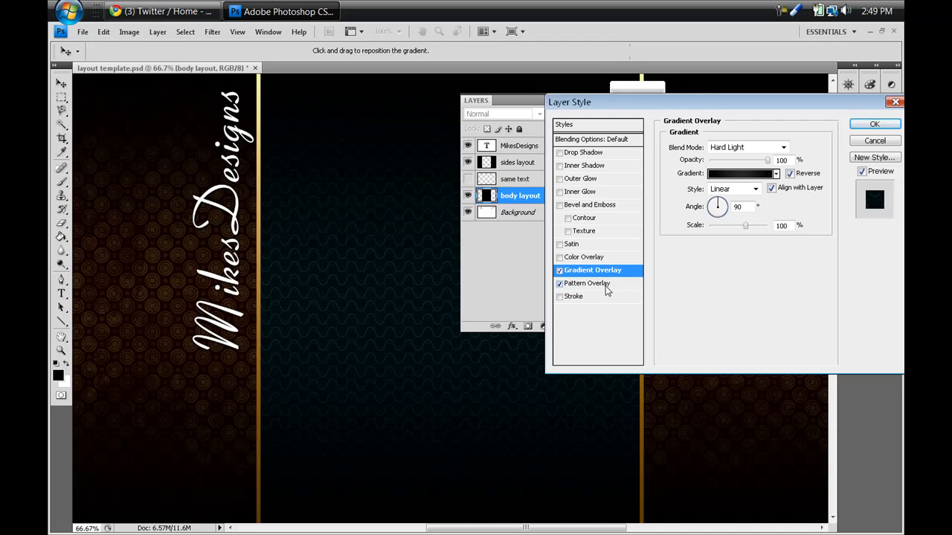
click(605, 283)
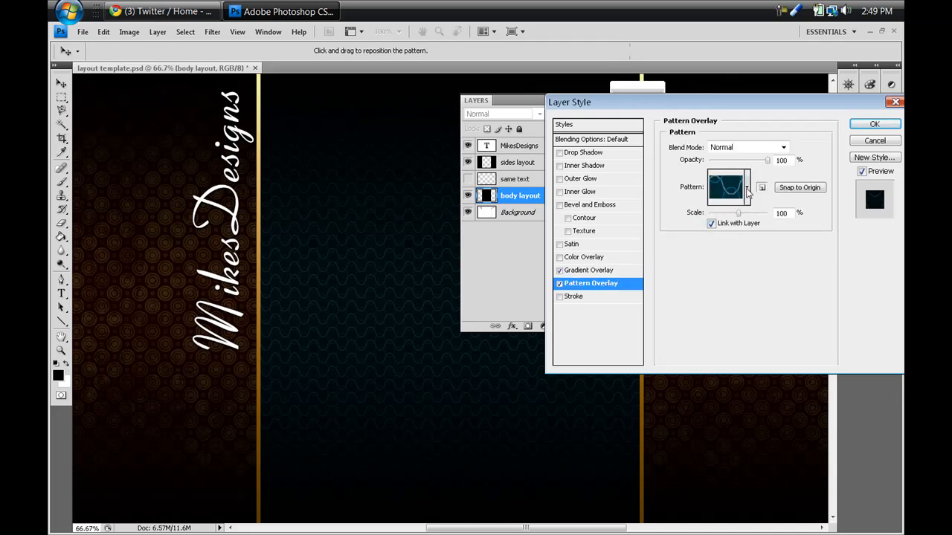
click(748, 190)
click(727, 264)
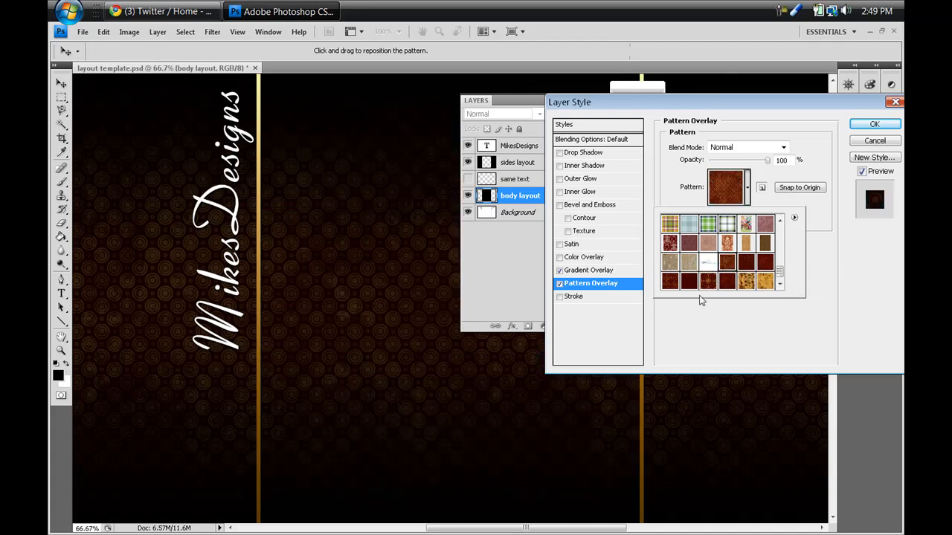
Try two plaid patterns on the body layout layer, then choose the cracked-earth pattern for its Pattern Overlay and apply the layer style
scroll(691, 273, down, 6)
scroll(718, 285, up, 1)
click(706, 244)
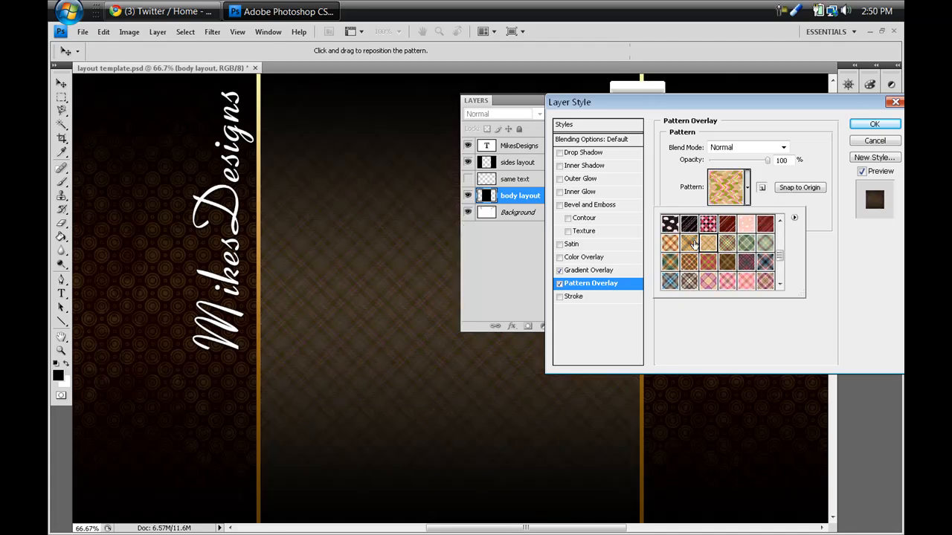
click(690, 243)
scroll(717, 253, down, 3)
scroll(695, 249, up, 1)
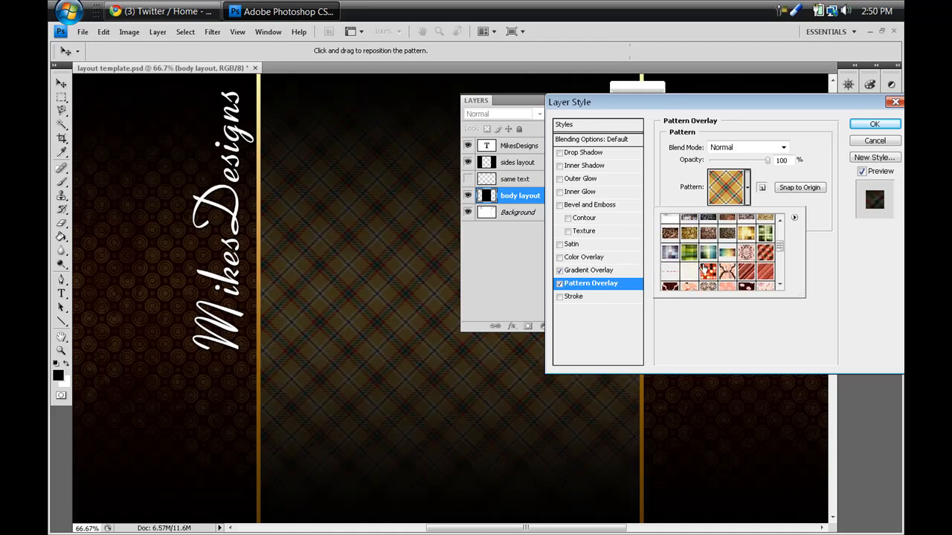
click(689, 235)
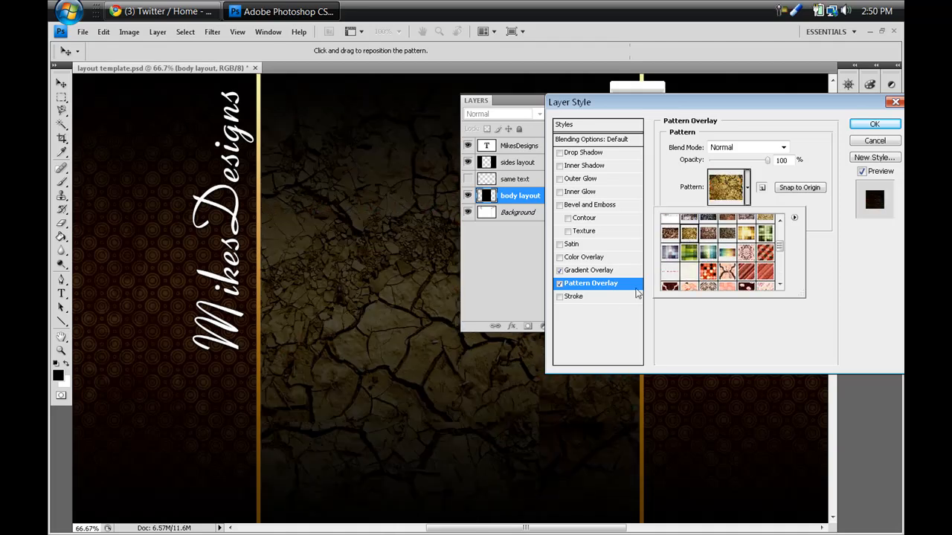
click(856, 126)
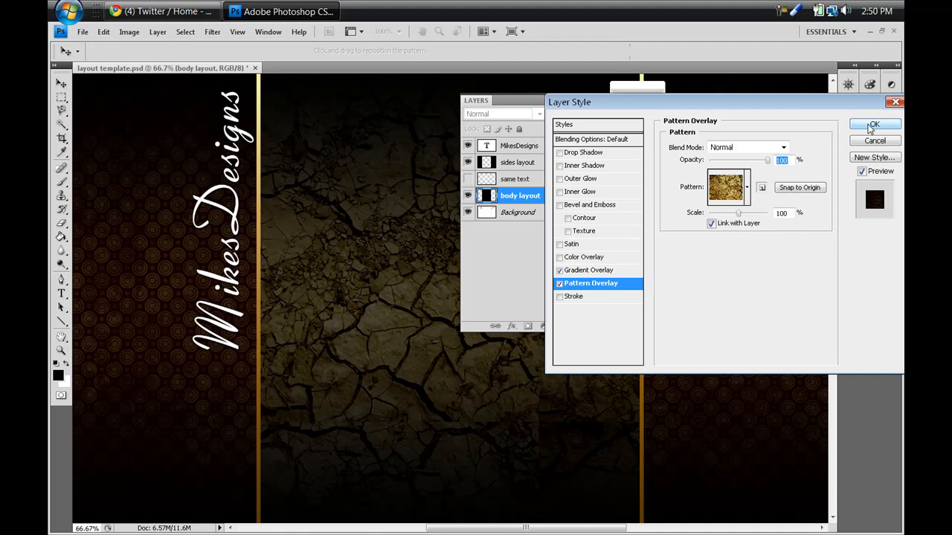
click(857, 126)
click(589, 100)
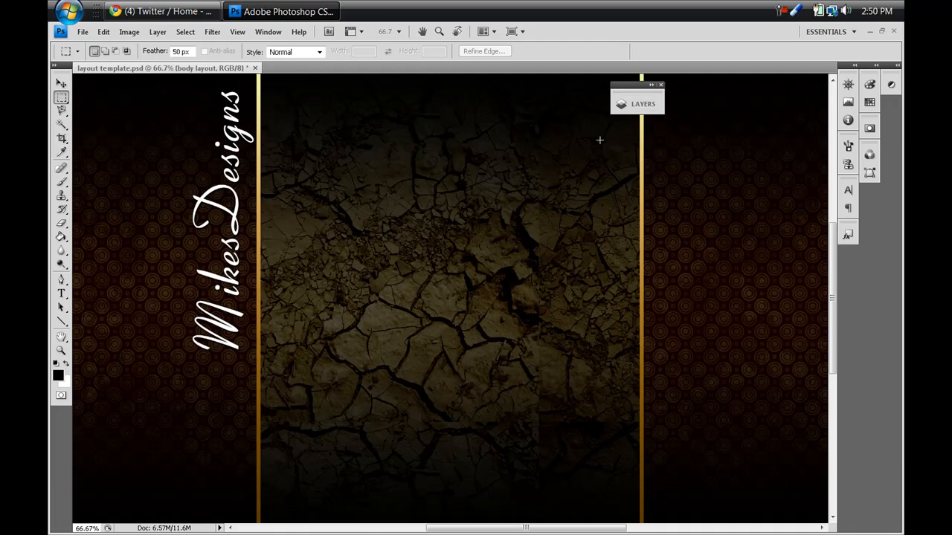
Add a new layer directly above the body layout layer and name it "brushes"
click(634, 104)
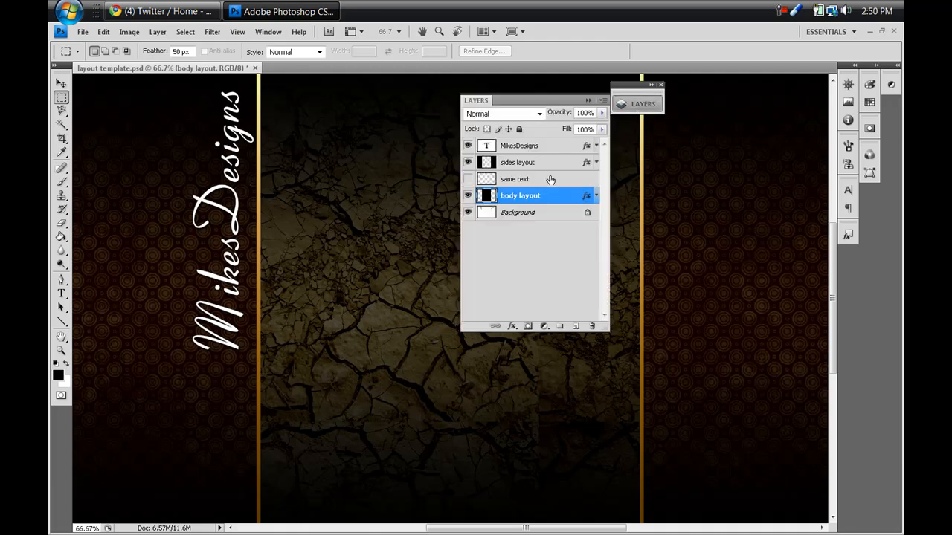
click(574, 327)
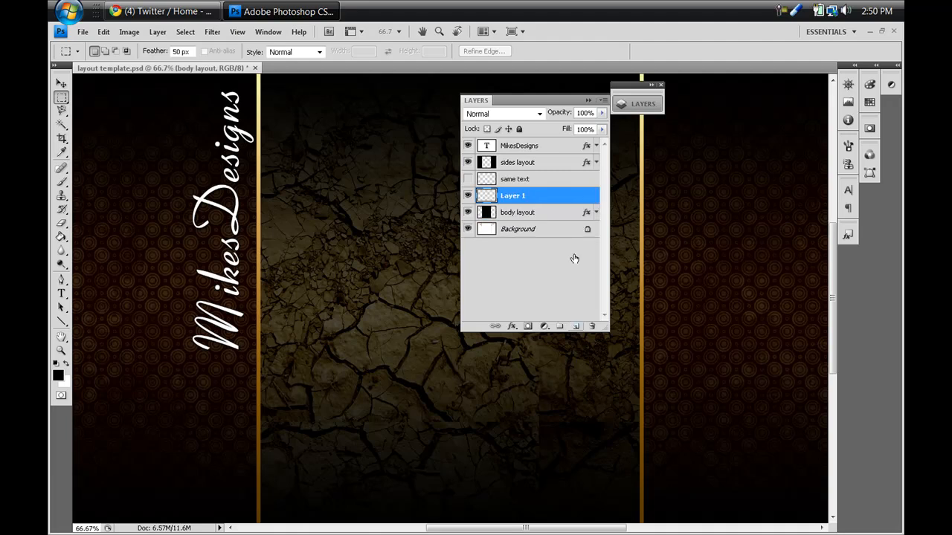
double_click(513, 196)
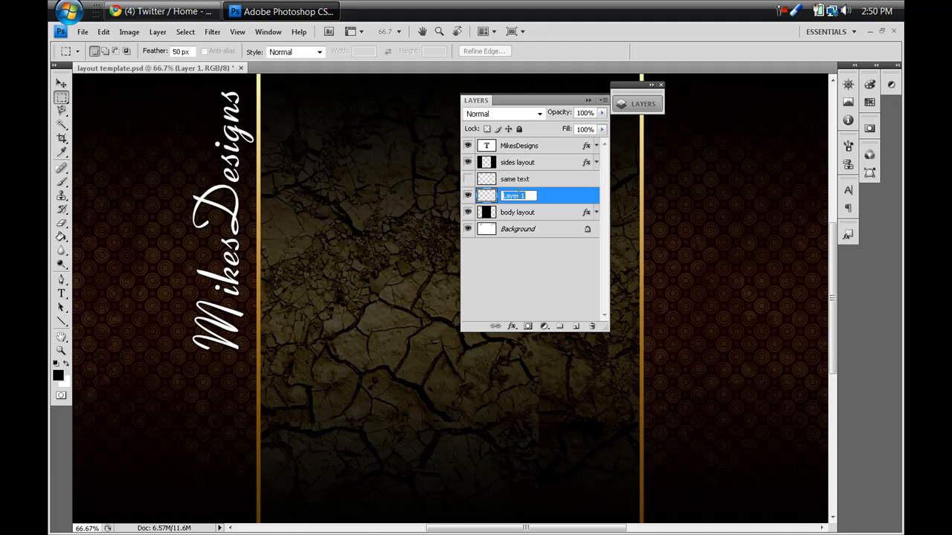
text(brushes)
key(Return)
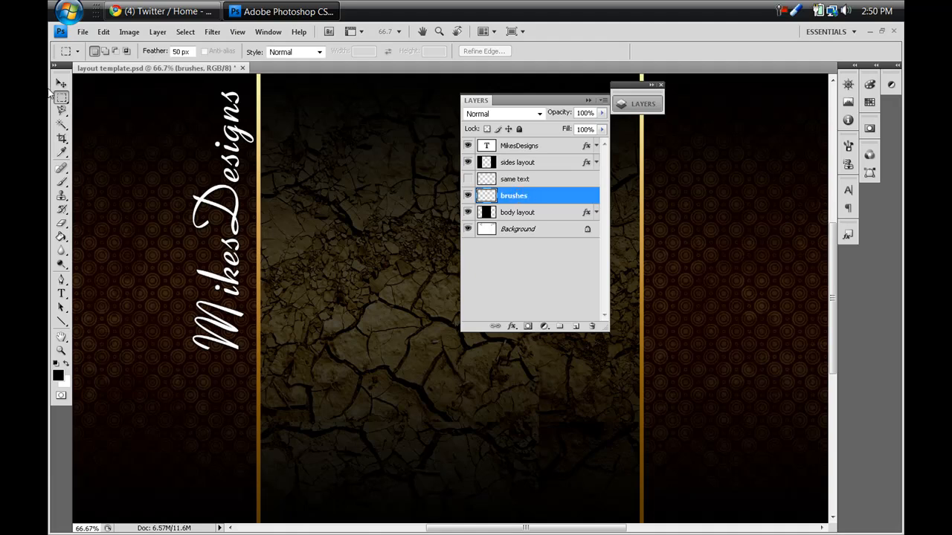
Choose a soft round 45 px brush and enable Shape Dynamics with Size Jitter at 100%
click(61, 182)
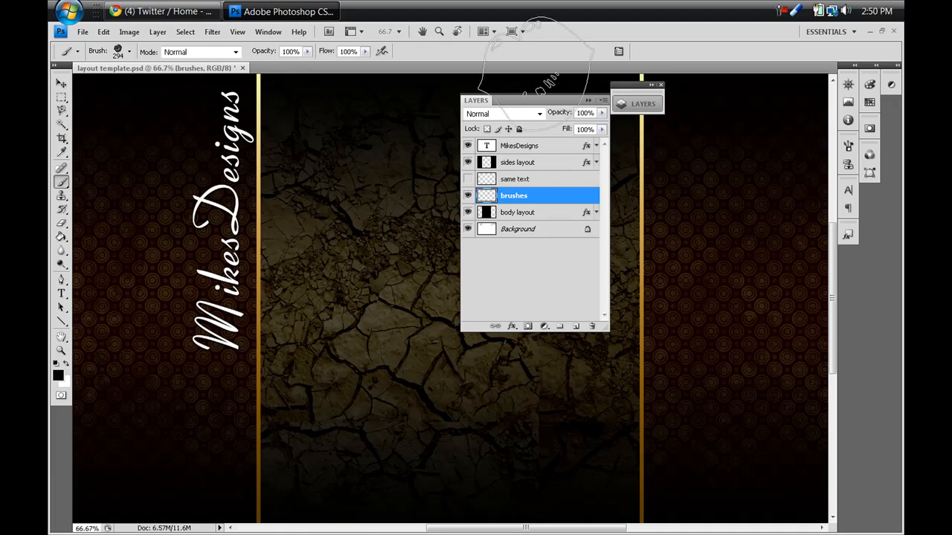
click(618, 51)
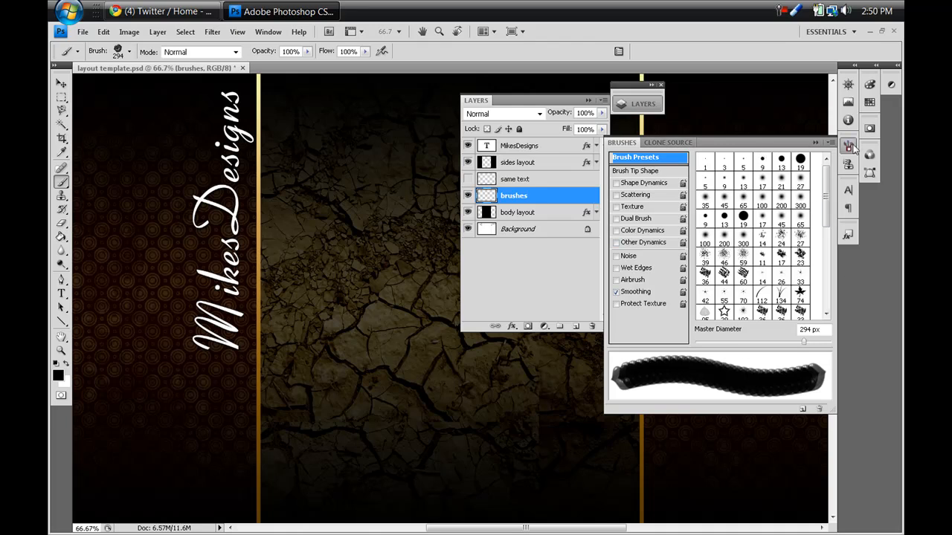
click(616, 183)
click(727, 201)
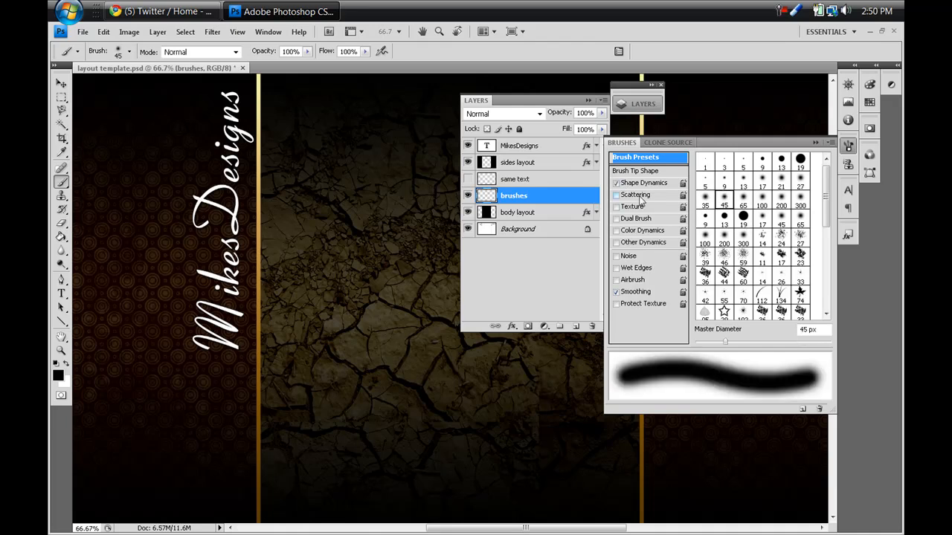
click(646, 184)
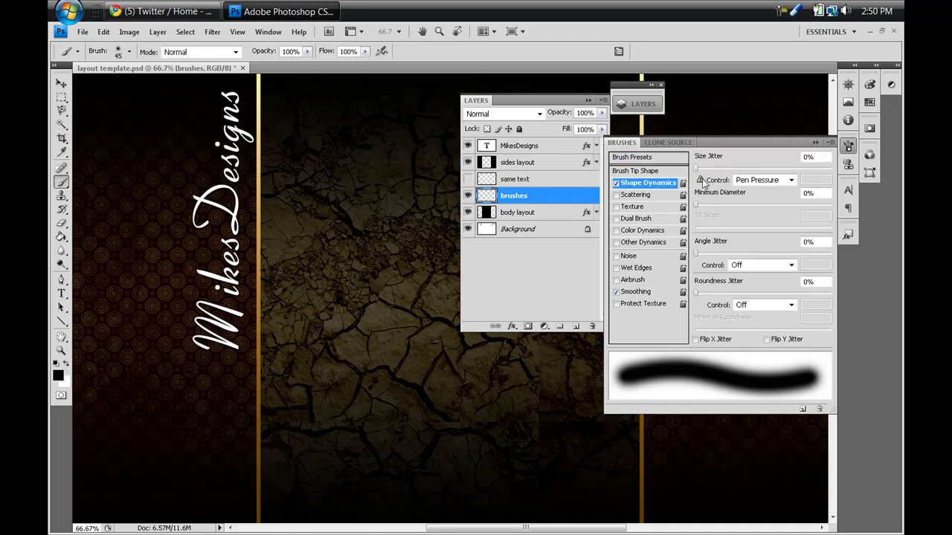
drag(697, 169, 839, 173)
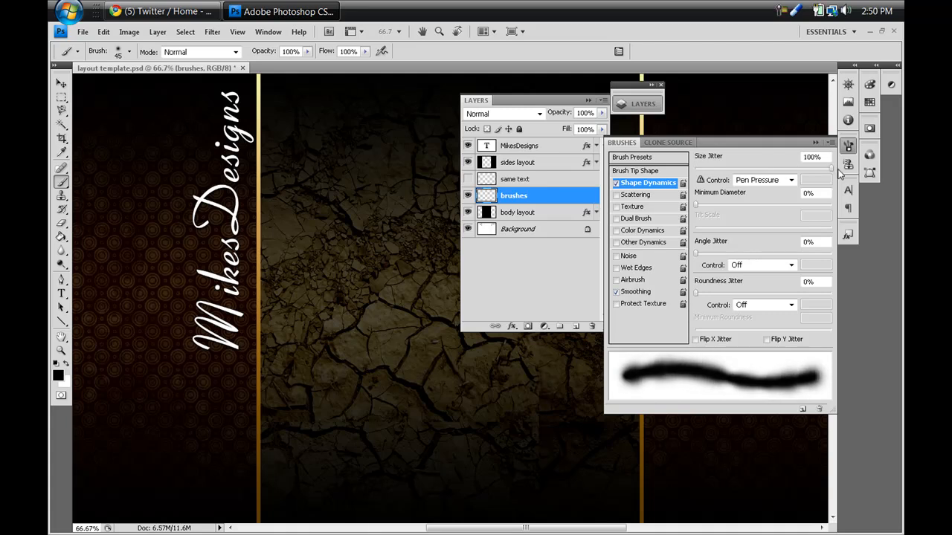
Enable brush Scattering at 1000% and set the brush tip's spacing to 121% with 0% hardness
click(628, 195)
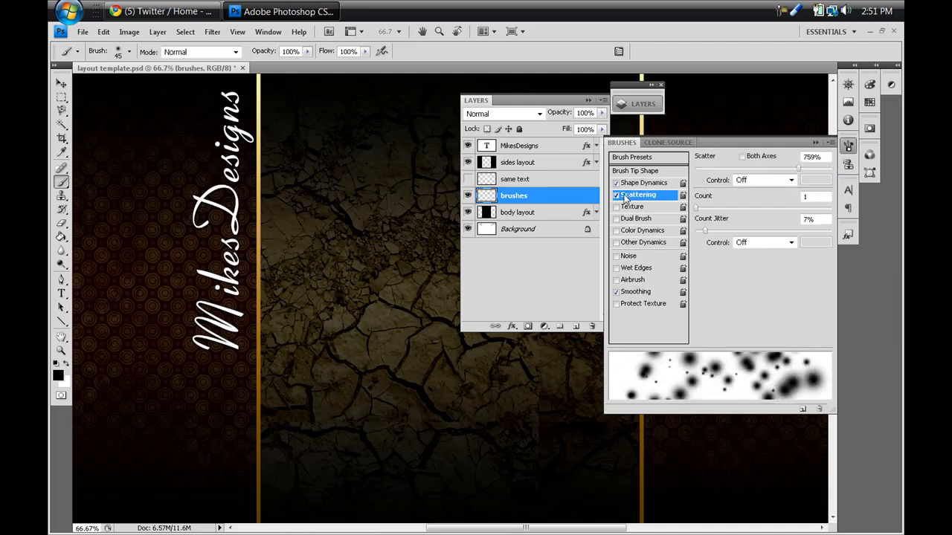
mouse_move(800, 173)
mouse_down()
mouse_move(759, 171)
mouse_move(846, 168)
mouse_up()
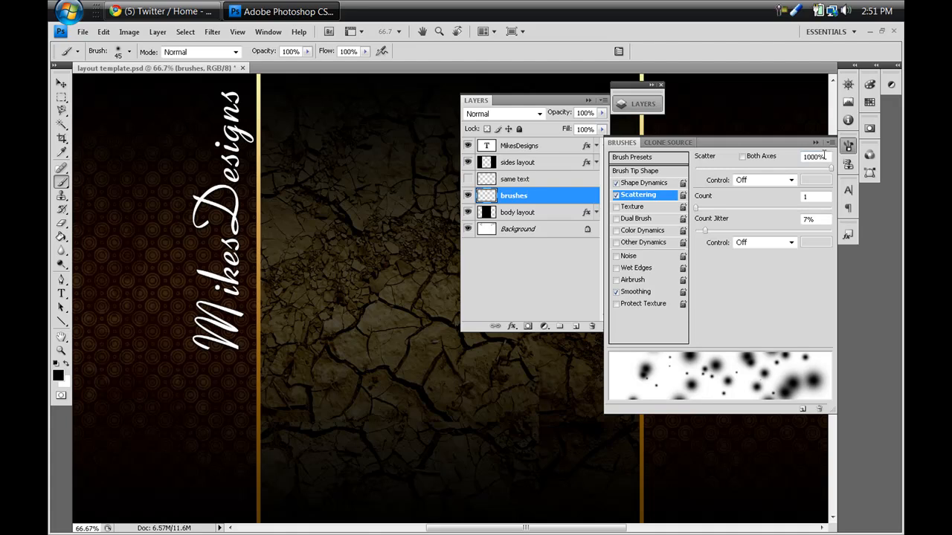
click(651, 172)
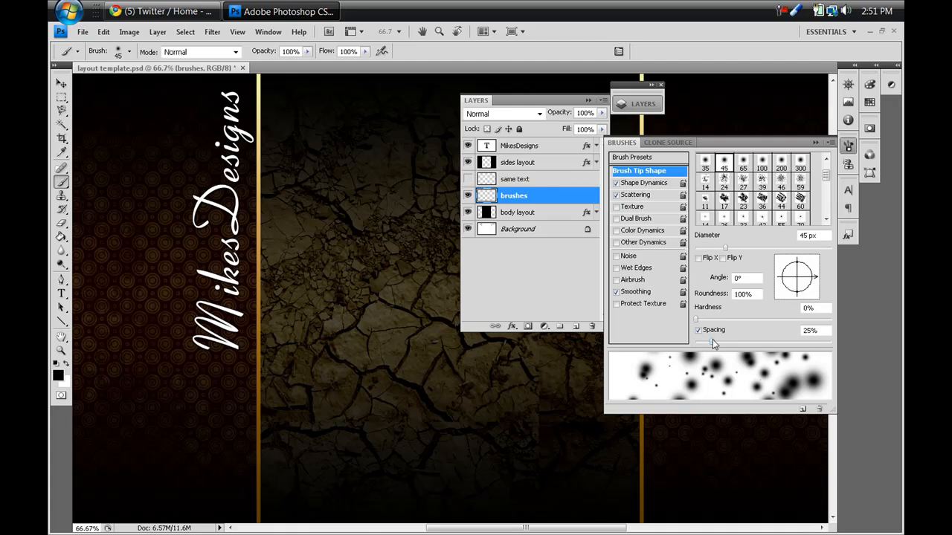
drag(712, 345, 772, 344)
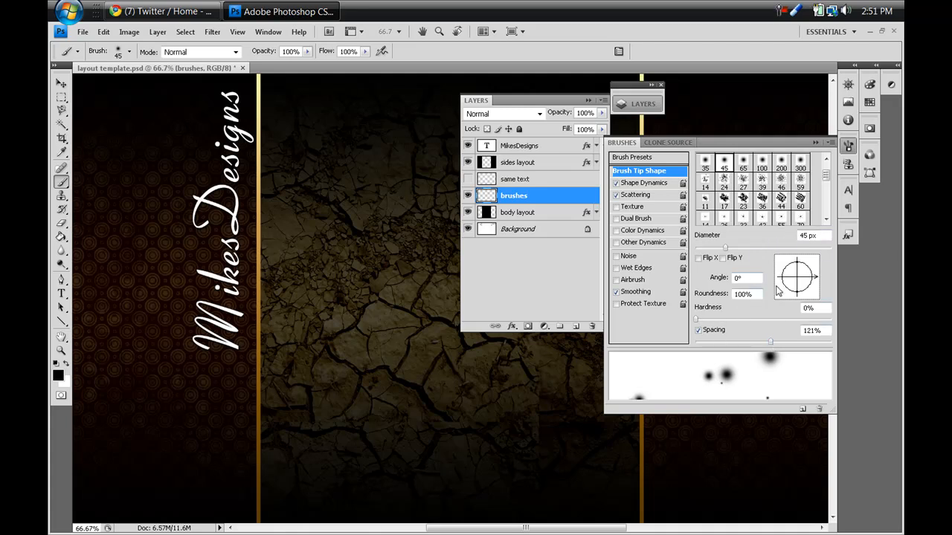
mouse_move(699, 320)
mouse_down()
mouse_move(710, 321)
mouse_move(681, 331)
mouse_up()
Make white the foreground color and move the brushes layer above the sides layout layer
key(x)
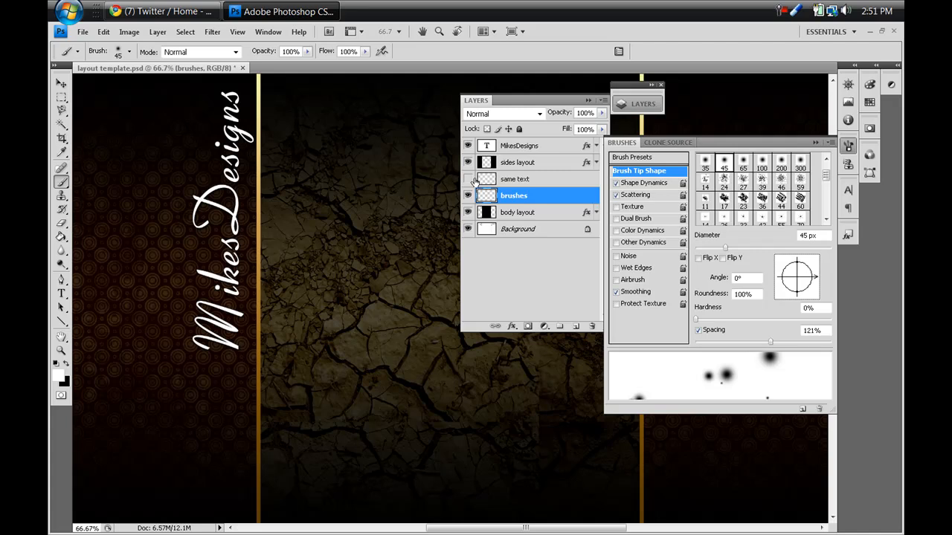
click(816, 142)
drag(534, 196, 534, 161)
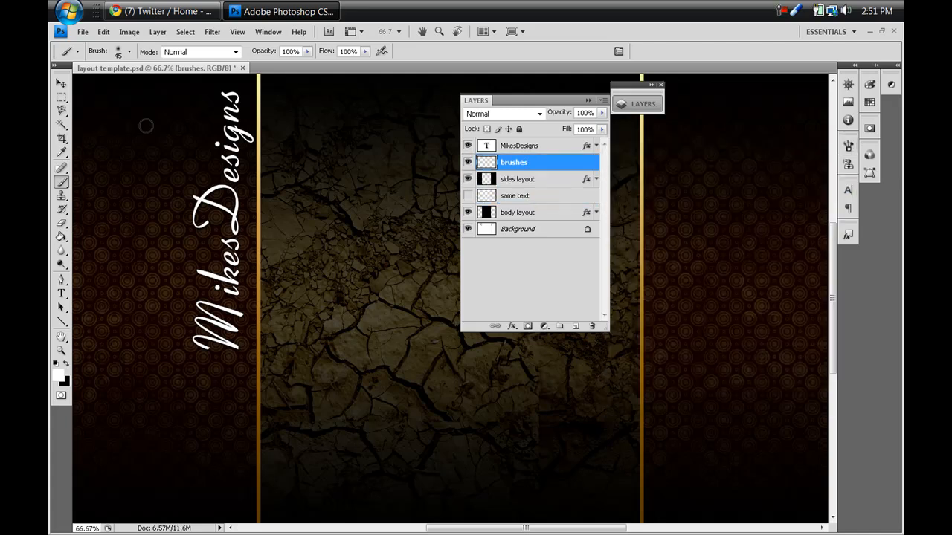
Try painting scattered white dots on the brushes layer over the left side area and the cracked-earth body
mouse_move(144, 125)
mouse_down()
mouse_move(156, 171)
mouse_move(128, 287)
mouse_move(186, 432)
mouse_up()
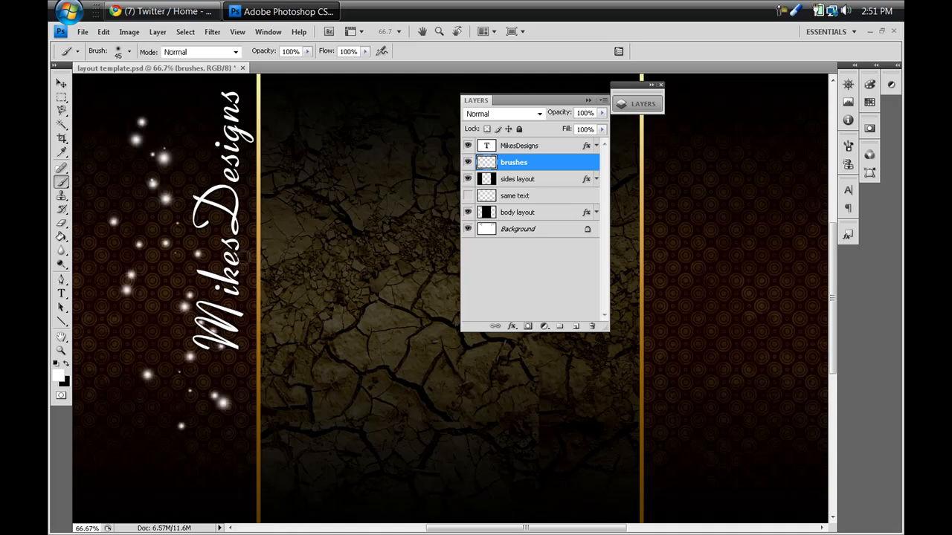
click(319, 105)
mouse_move(339, 158)
mouse_down()
mouse_move(380, 450)
mouse_move(409, 172)
mouse_up()
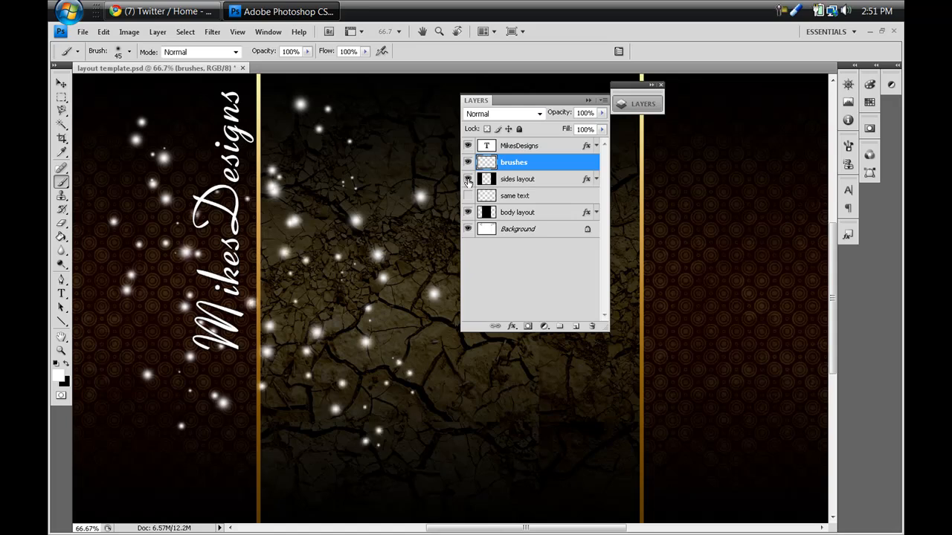
Undo all the test brush strokes on the brushes layer
key(ctrl+alt+z)
key(ctrl+alt+z)
key(ctrl+alt+z)
key(ctrl+alt+z)
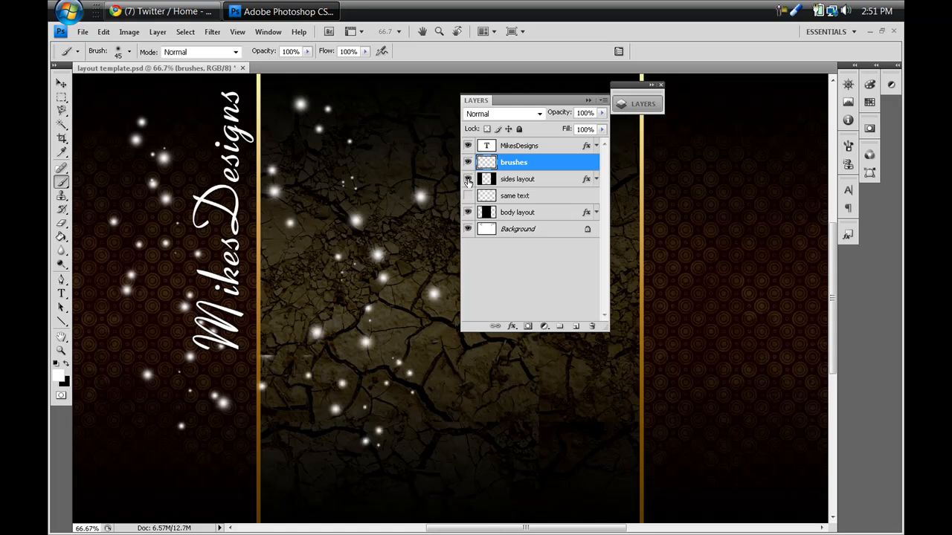
key(ctrl+alt+z)
key(ctrl+alt+z)
key(ctrl+alt+z)
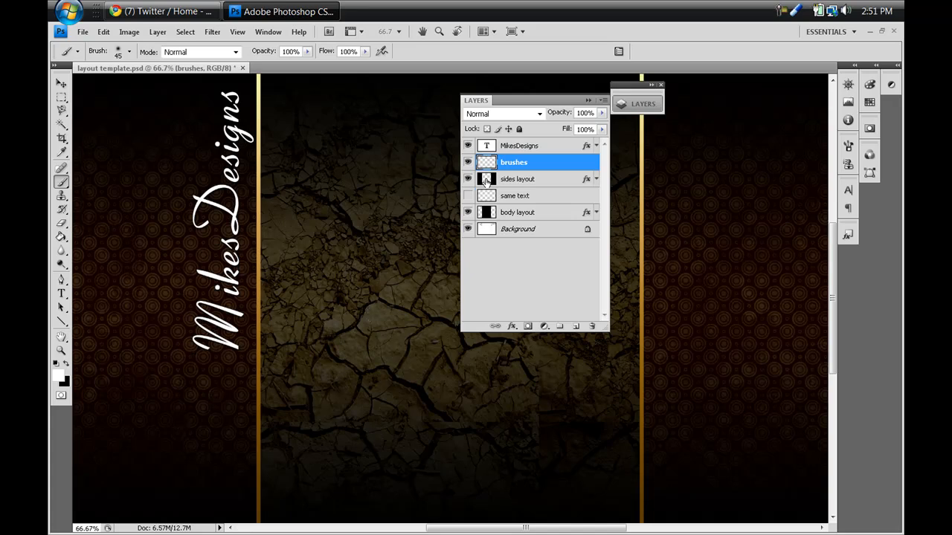
Paint scattered white glowing dots over the right and left side areas, leaving the cracked-earth center clear
click(589, 102)
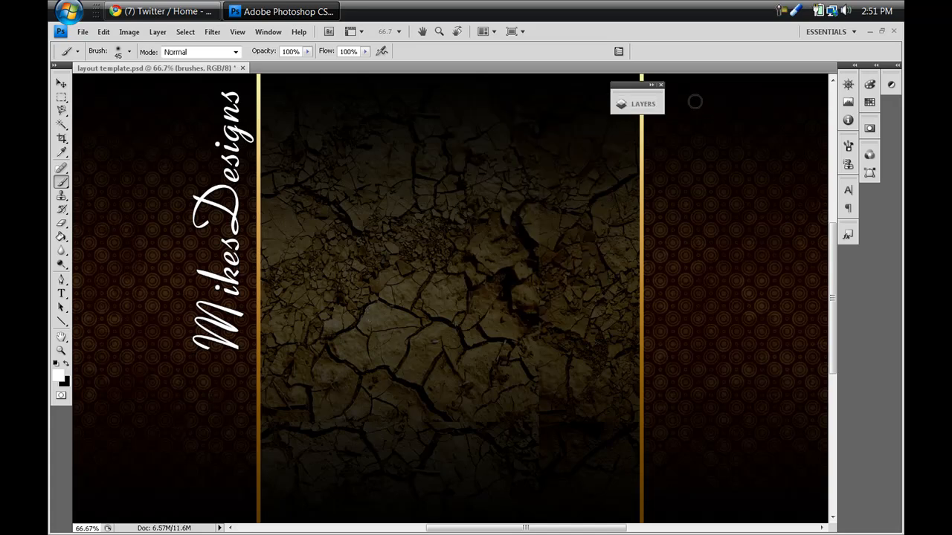
mouse_move(666, 80)
mouse_down()
mouse_move(665, 144)
mouse_move(689, 142)
mouse_move(673, 217)
mouse_move(677, 275)
mouse_move(714, 334)
mouse_move(811, 296)
mouse_move(707, 372)
mouse_move(799, 356)
mouse_move(791, 104)
mouse_move(818, 117)
mouse_up()
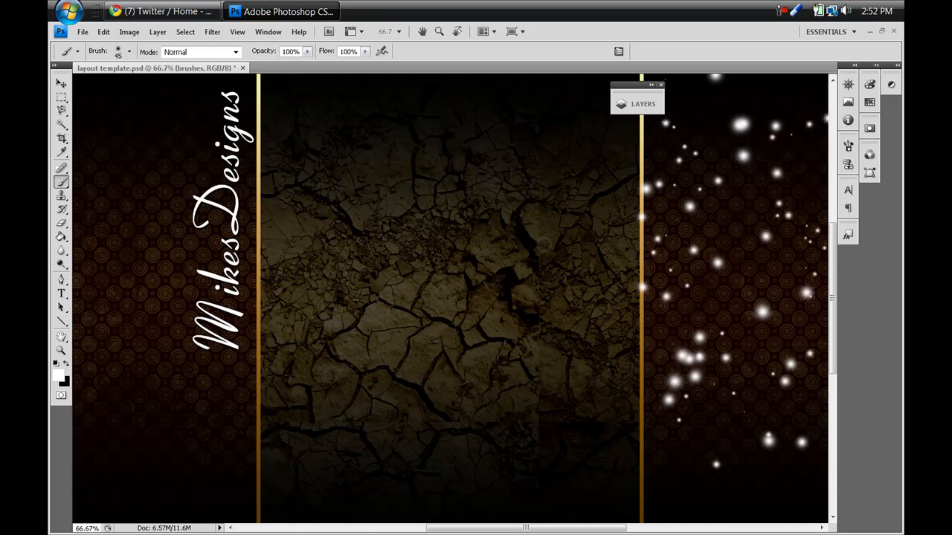
mouse_move(85, 83)
mouse_down()
mouse_move(196, 141)
mouse_move(136, 436)
mouse_move(204, 468)
mouse_up()
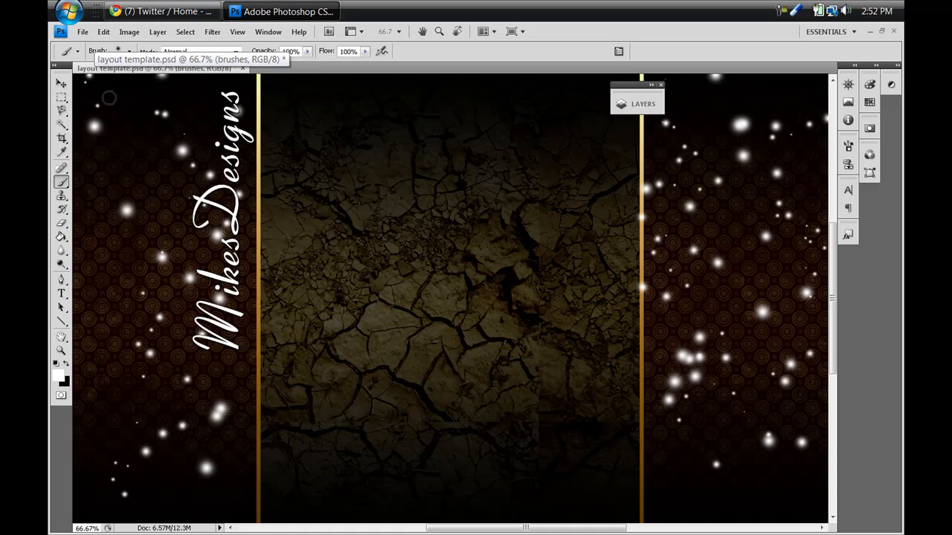
mouse_move(108, 98)
mouse_down()
mouse_move(119, 57)
mouse_move(171, 178)
mouse_up()
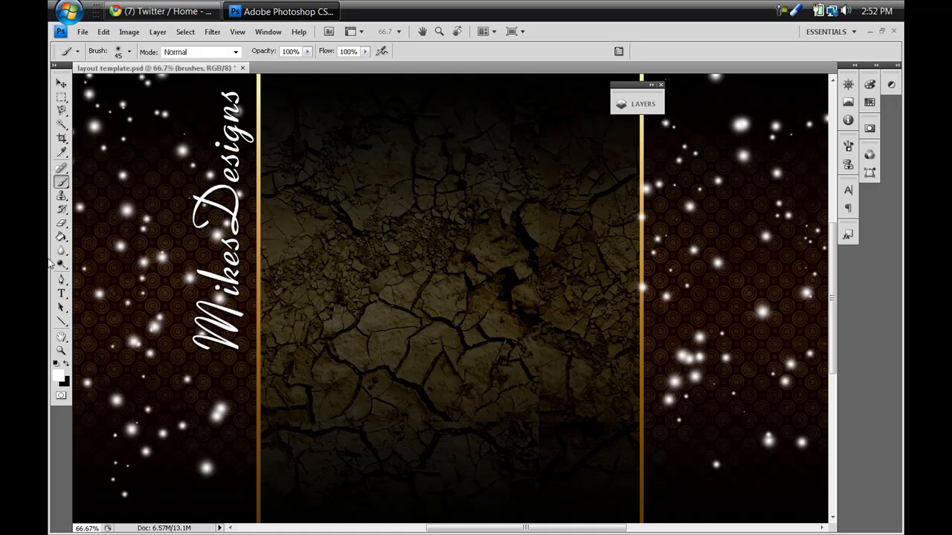
Lower the brushes layer's opacity to 49%
click(61, 83)
click(646, 104)
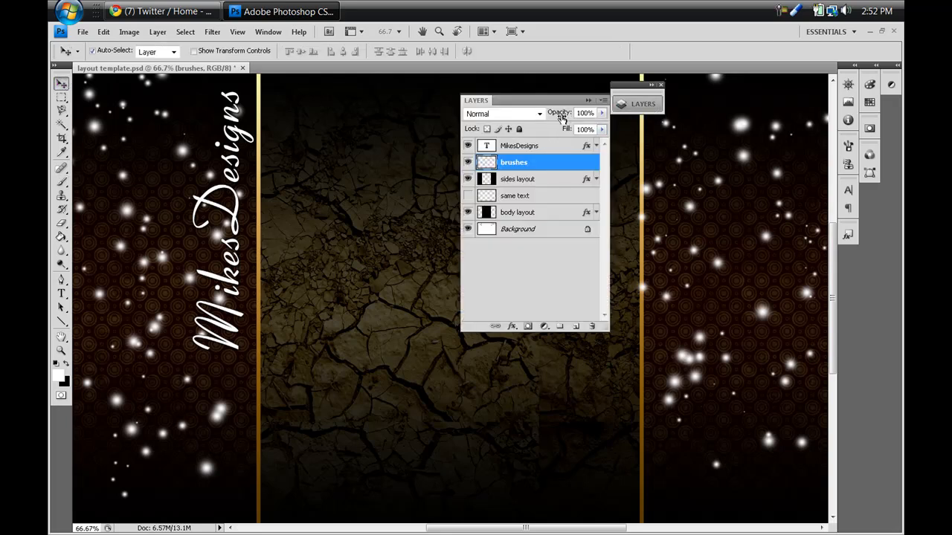
drag(568, 115, 541, 114)
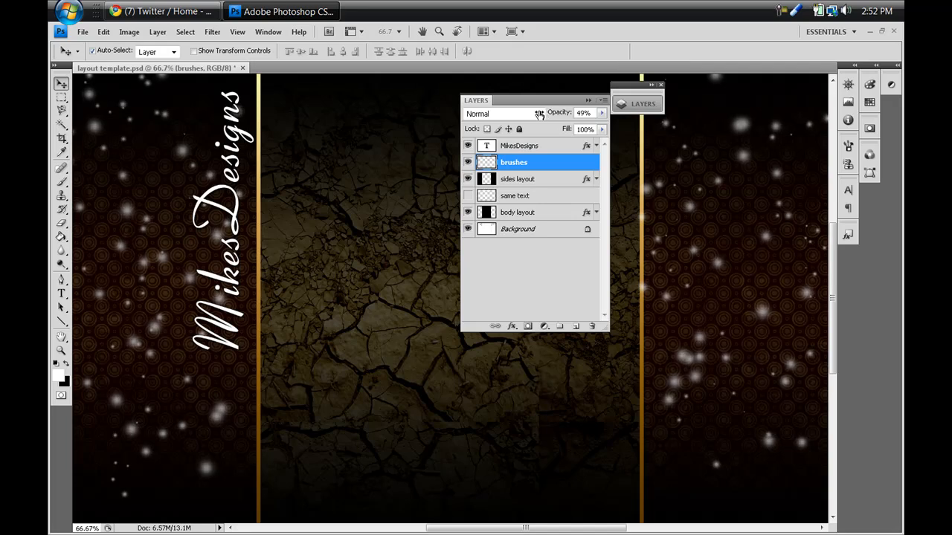
Add an Outer Glow effect to the brushes layer
double_click(582, 169)
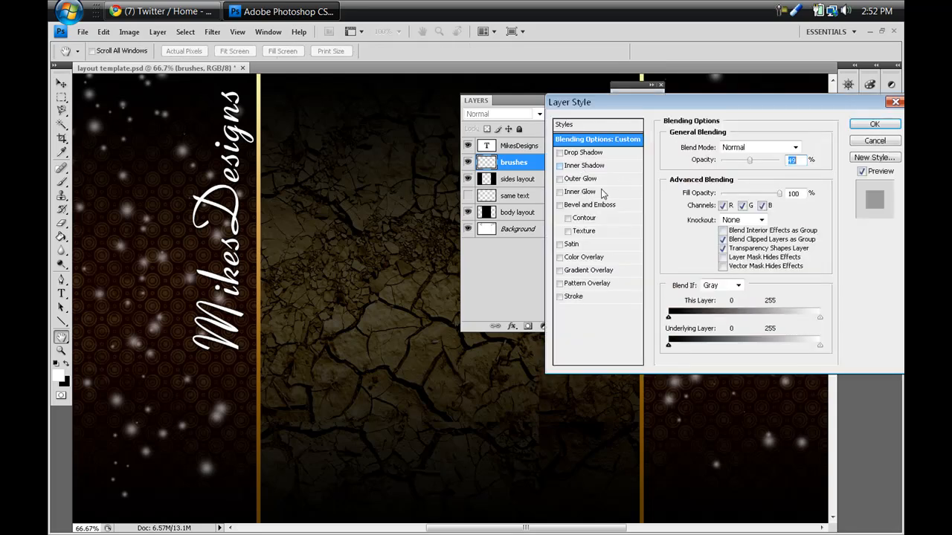
click(578, 180)
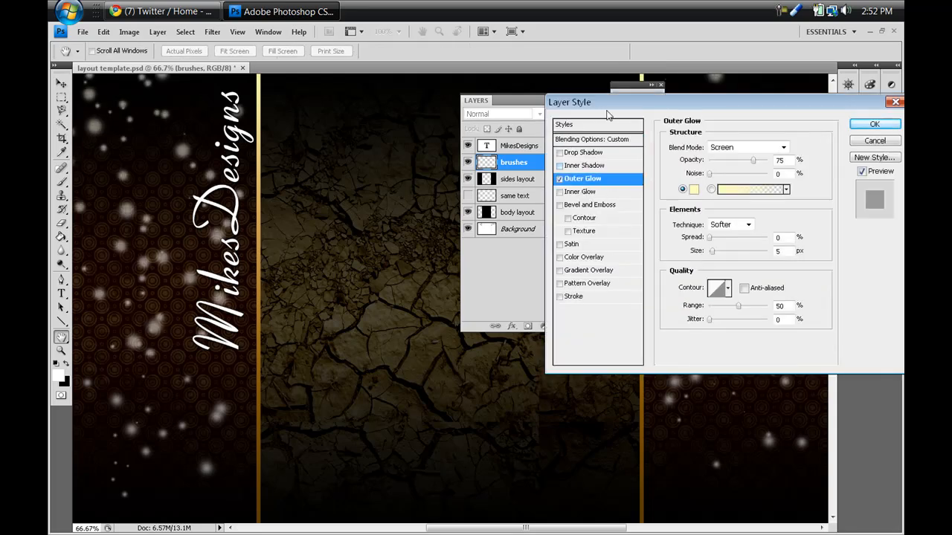
drag(615, 99, 586, 163)
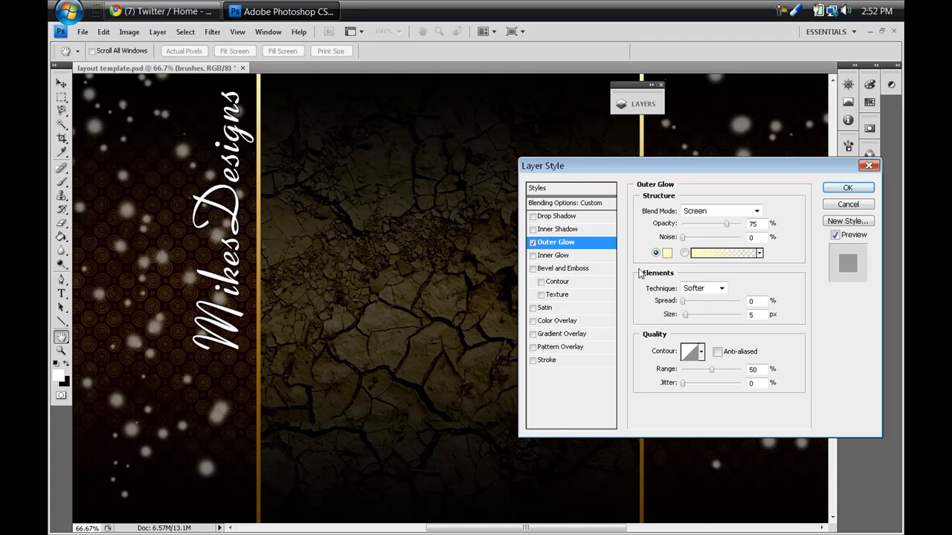
Set the brushes layer's outer glow color to teal 0bccc1
click(667, 254)
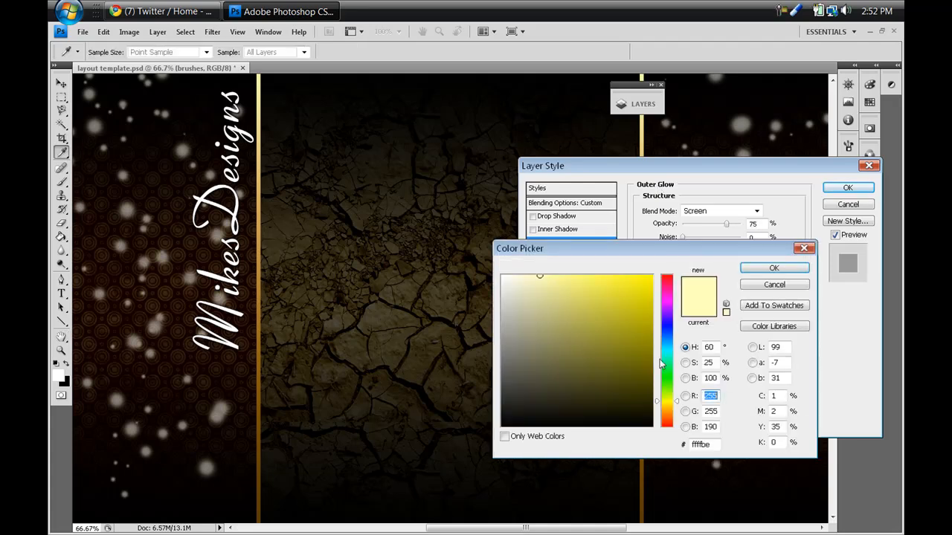
click(675, 352)
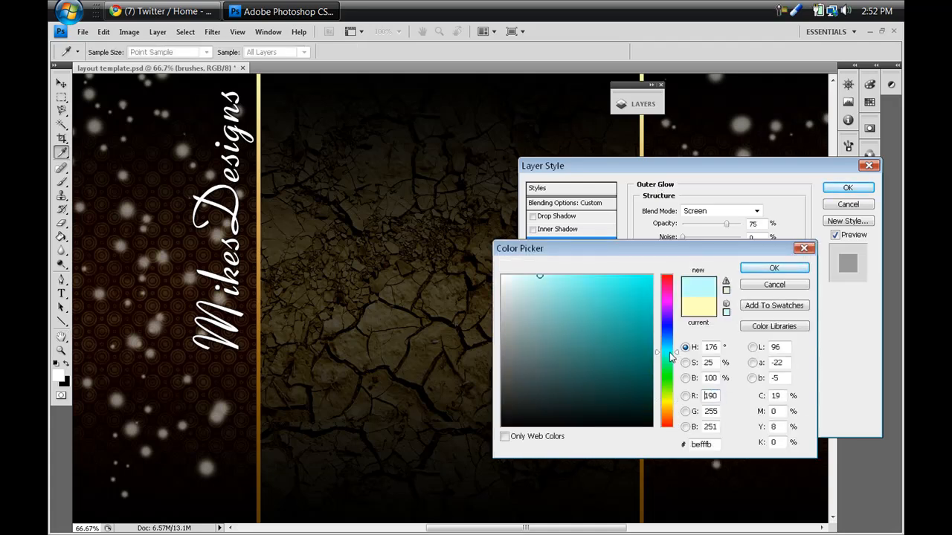
click(644, 305)
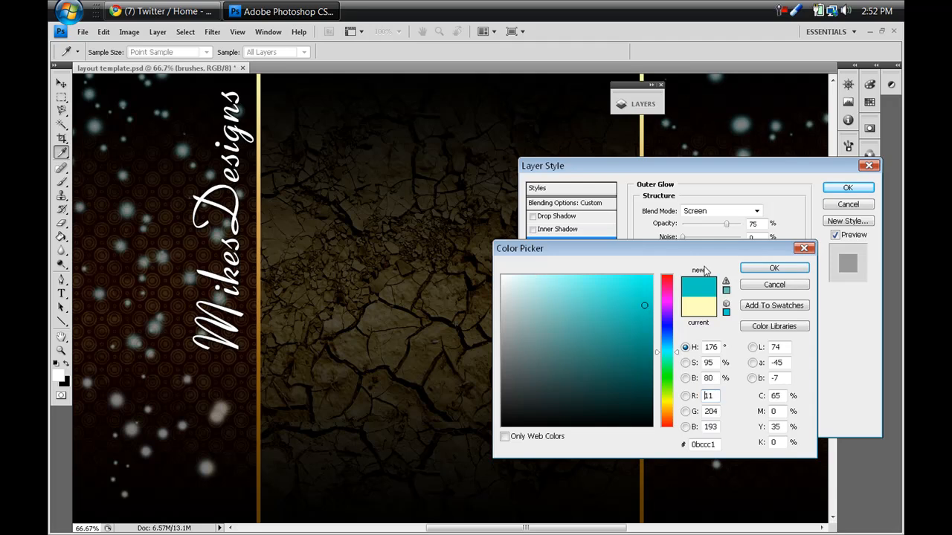
click(771, 269)
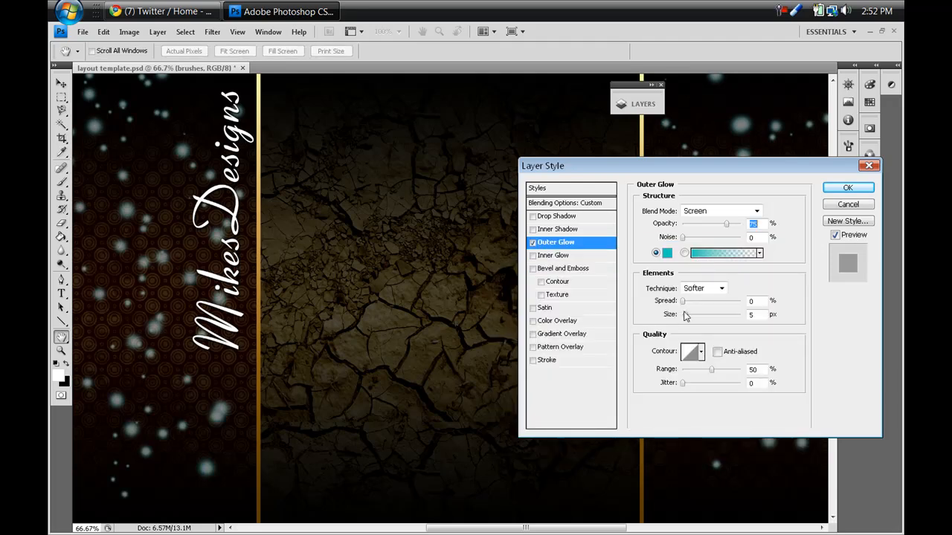
Set the outer glow size to 27 px, change its color to yellow e1ef00, and apply the style
drag(683, 316, 693, 316)
click(667, 253)
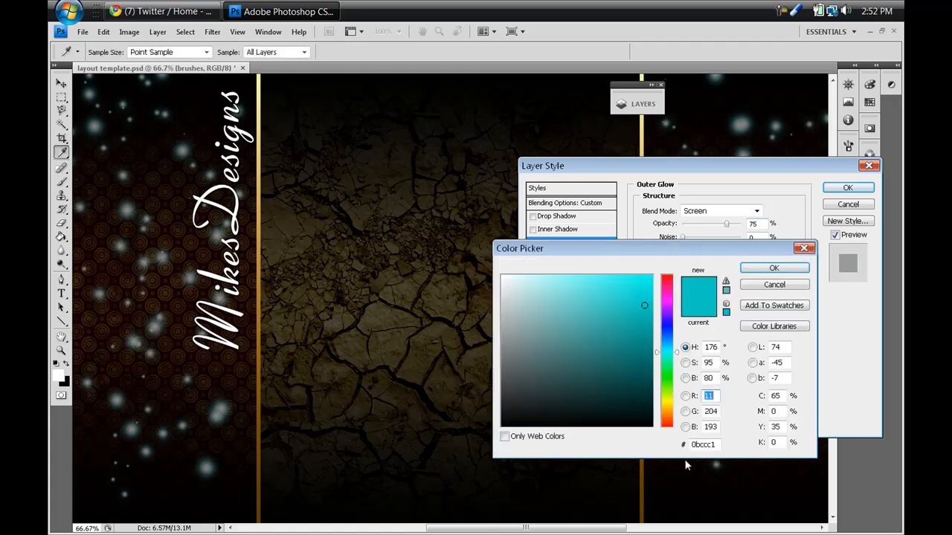
click(665, 400)
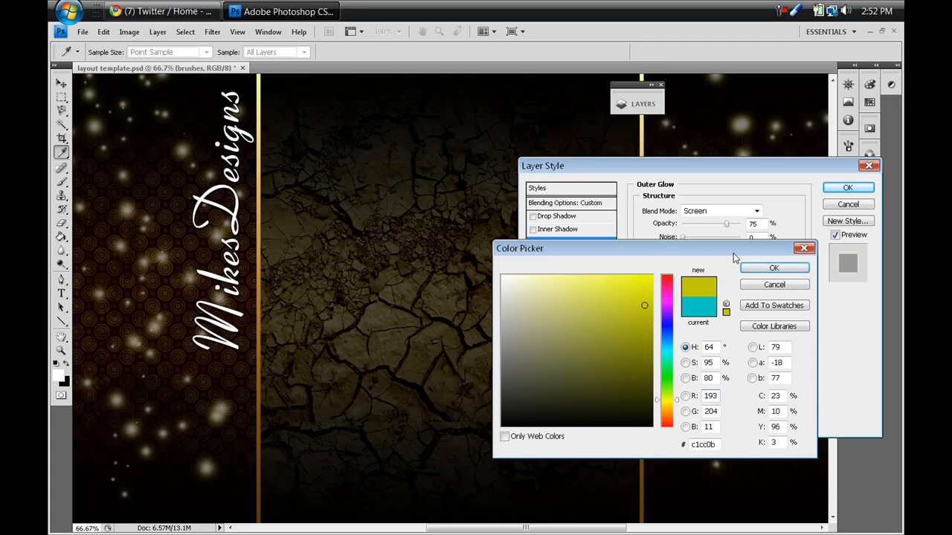
click(652, 285)
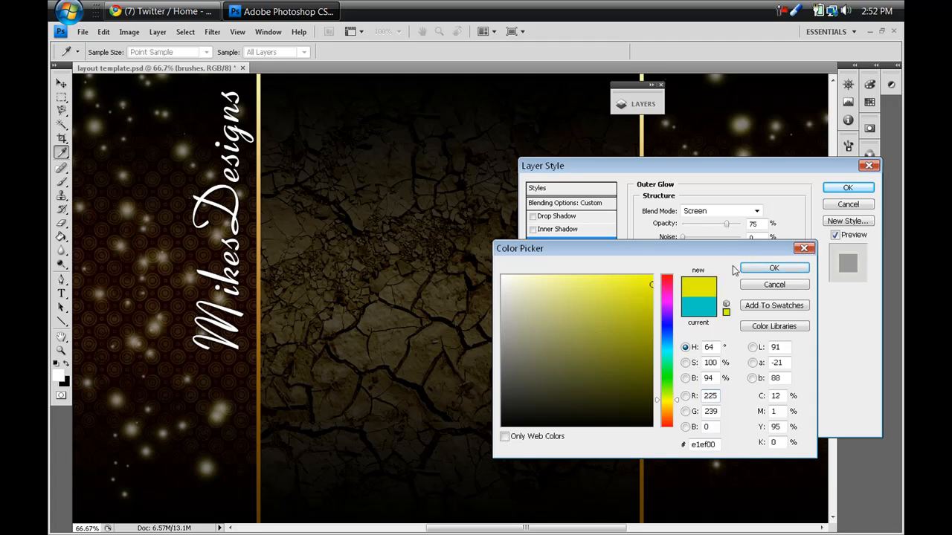
click(766, 268)
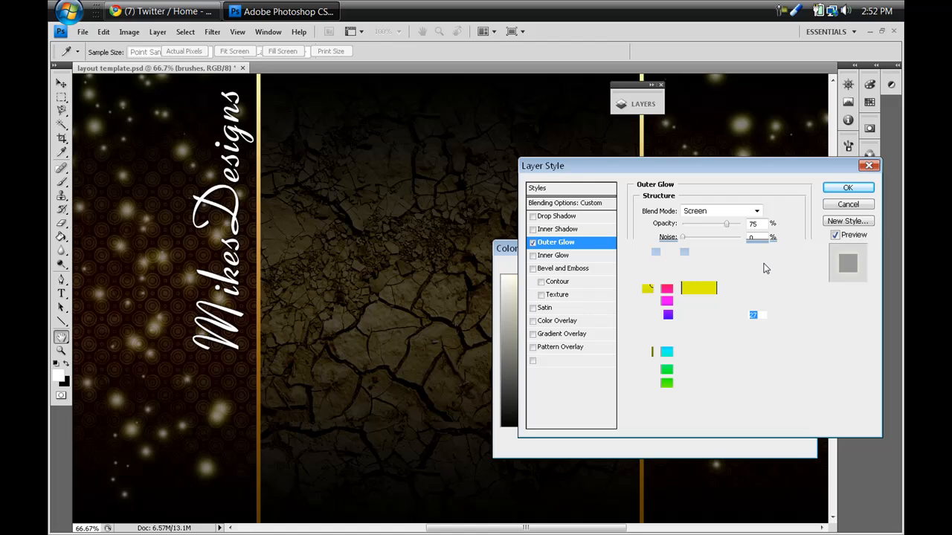
click(834, 191)
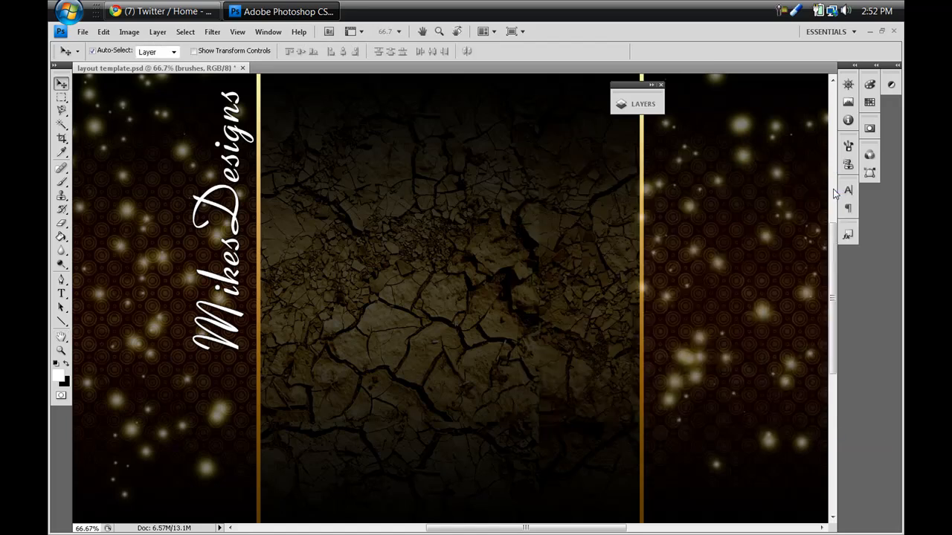
Review the outer glow settings of the brushes layer without changing them
click(644, 104)
click(551, 146)
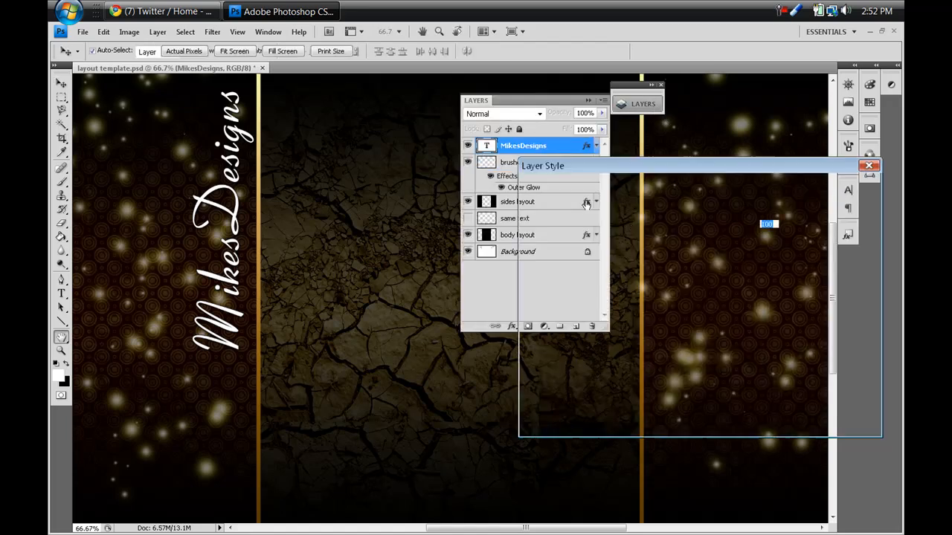
click(847, 204)
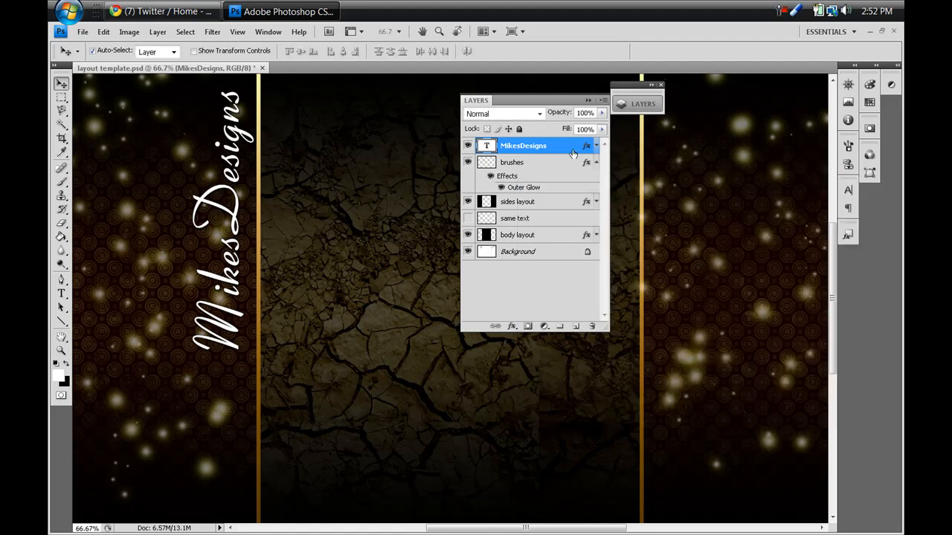
double_click(544, 162)
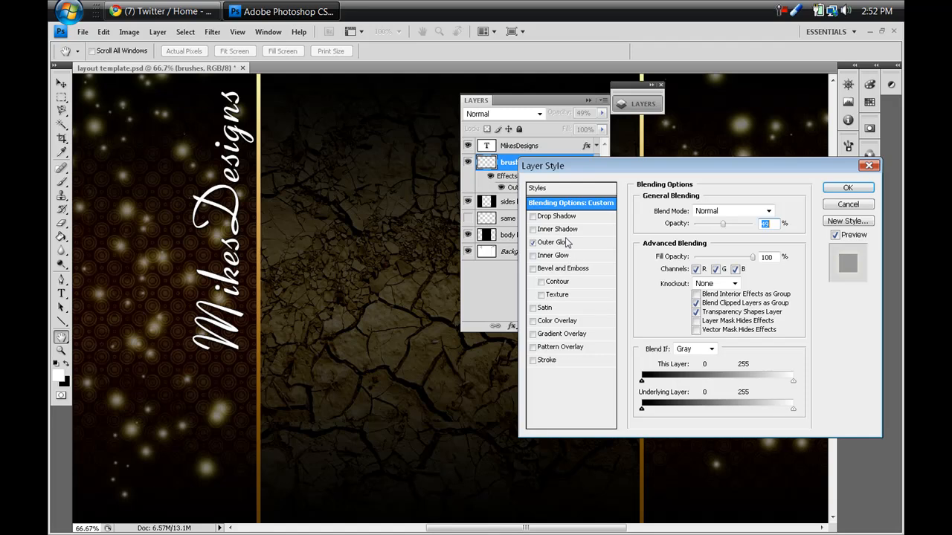
click(573, 246)
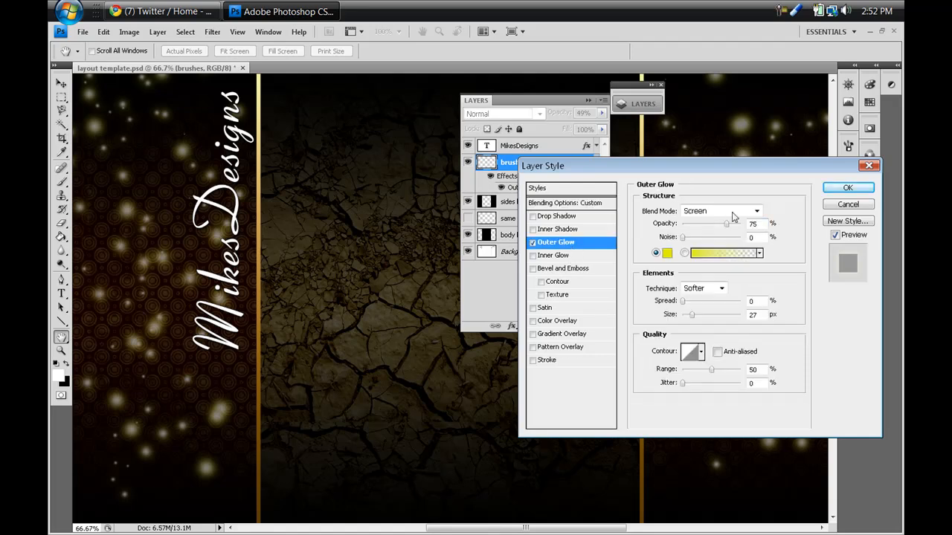
click(842, 206)
click(587, 100)
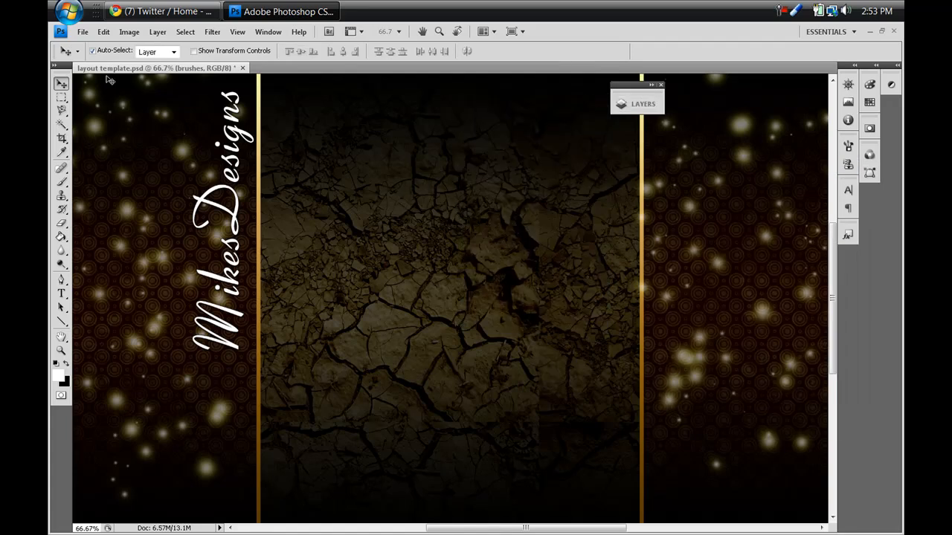
Save the layered design as a new Photoshop file named "yellow patter layout" with maximized compatibility
click(83, 32)
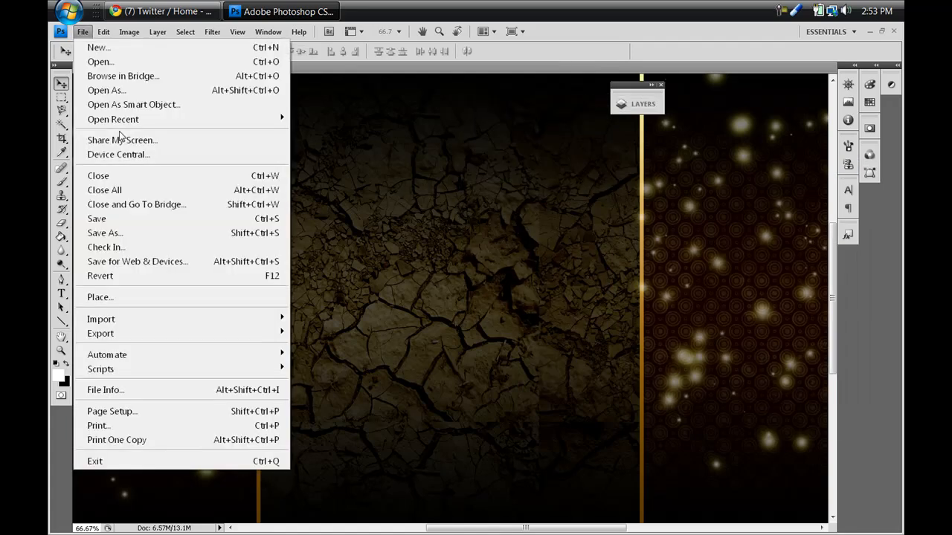
click(142, 237)
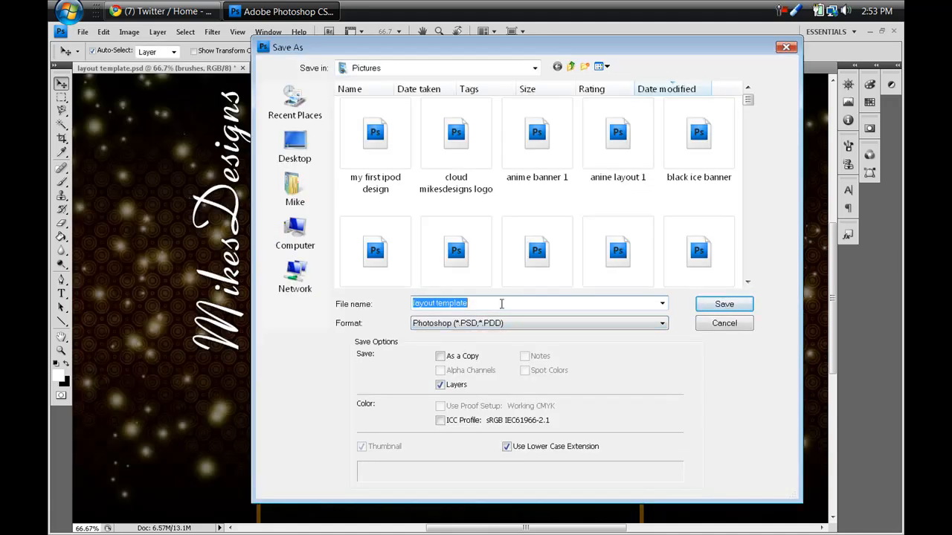
text(y)
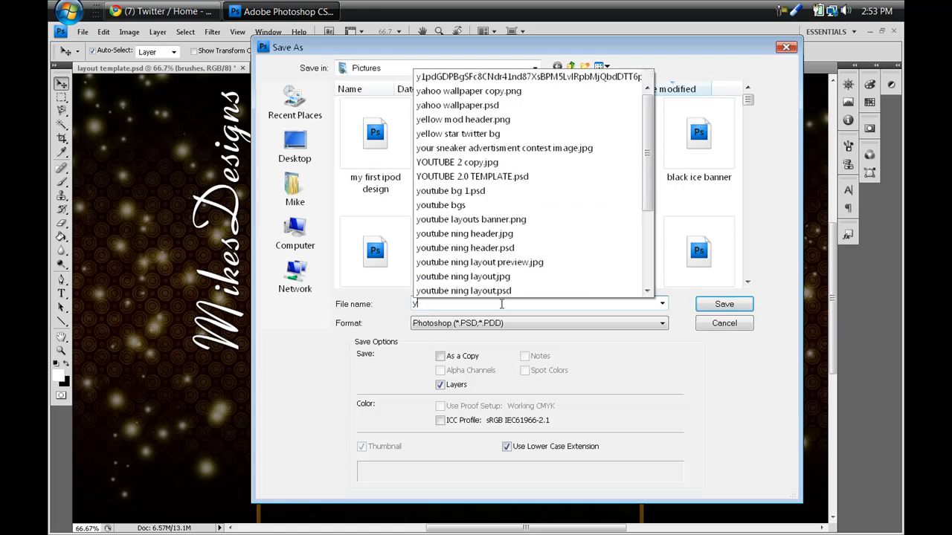
text(ellow patter layout)
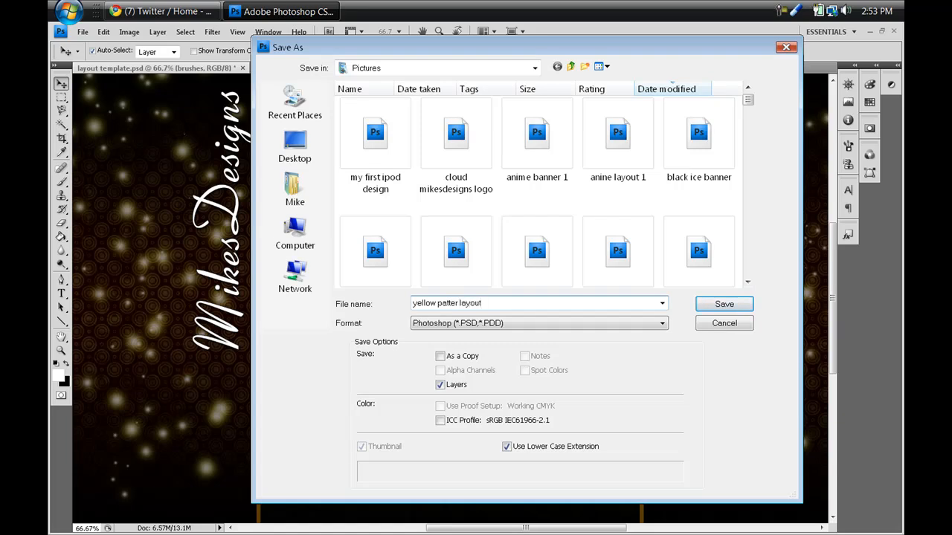
click(724, 304)
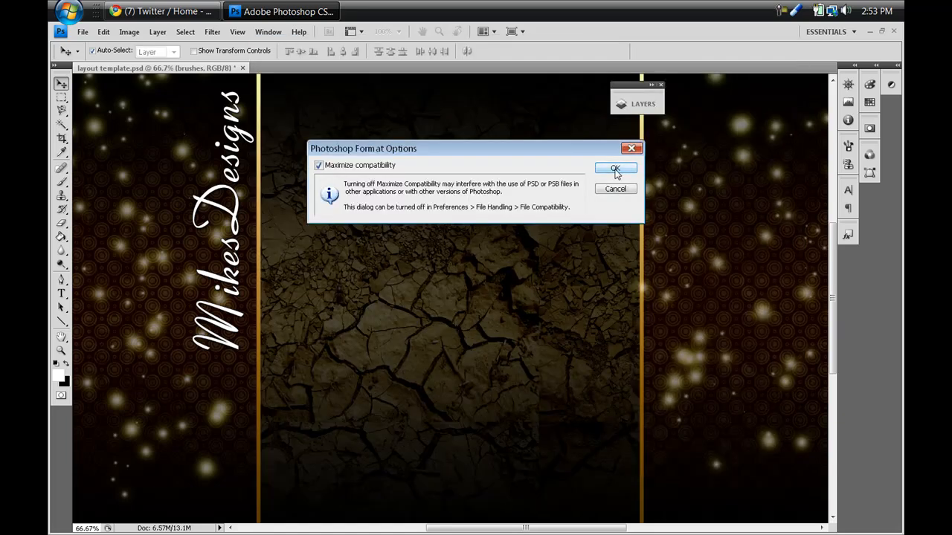
click(616, 170)
Create a new white RGB document from the 955 px X 489 px preset at 72 pixels/inch
click(82, 32)
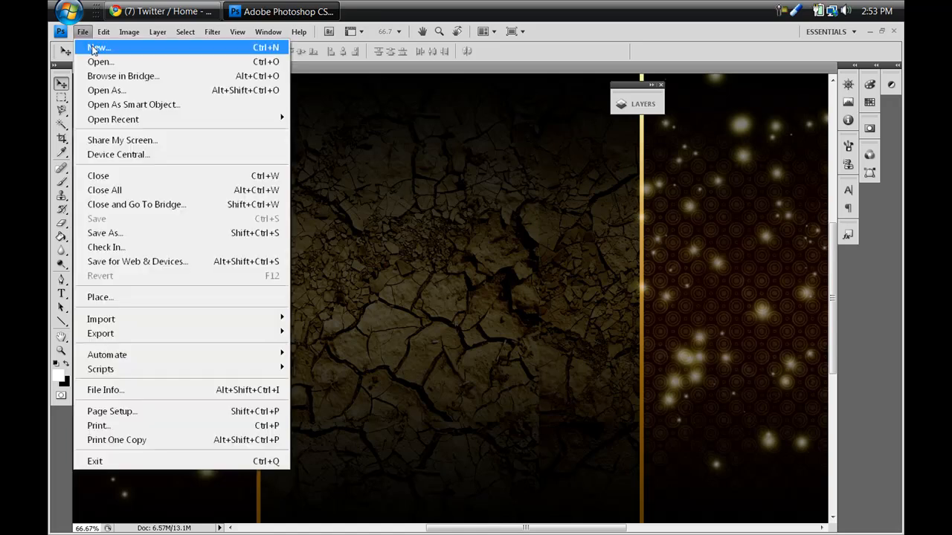
click(97, 48)
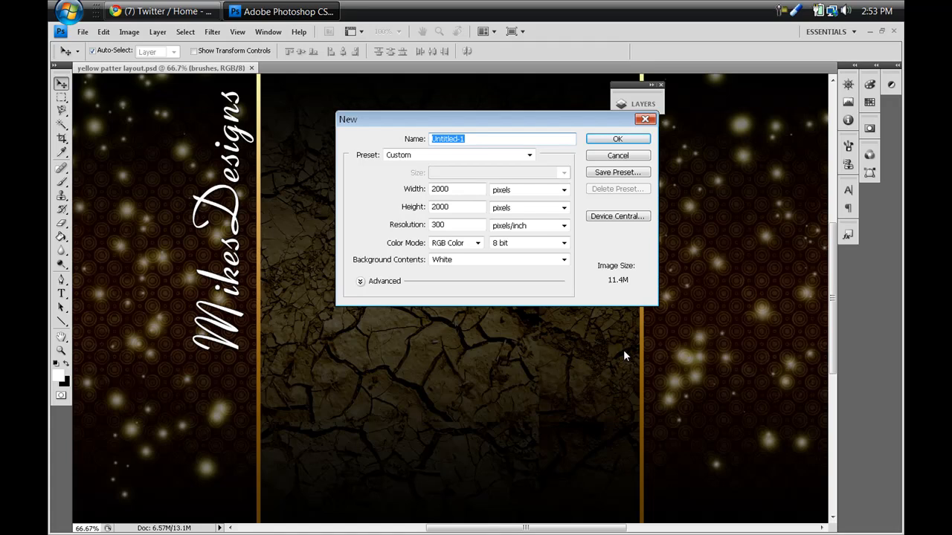
click(517, 156)
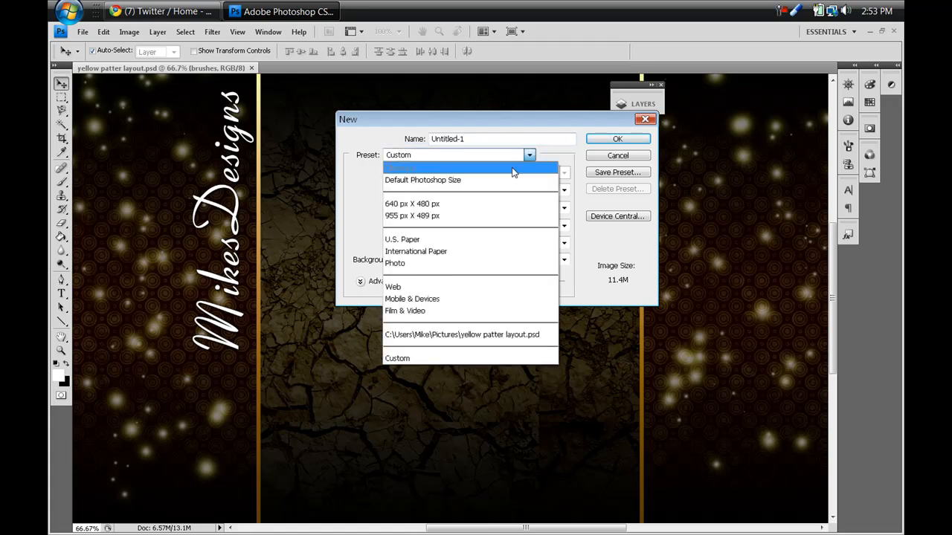
click(502, 206)
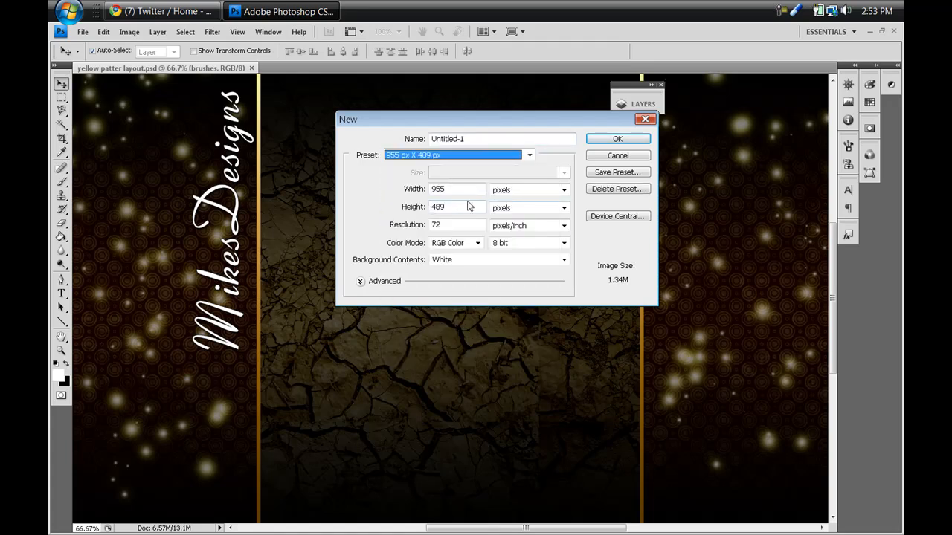
key(Tab)
key(Tab)
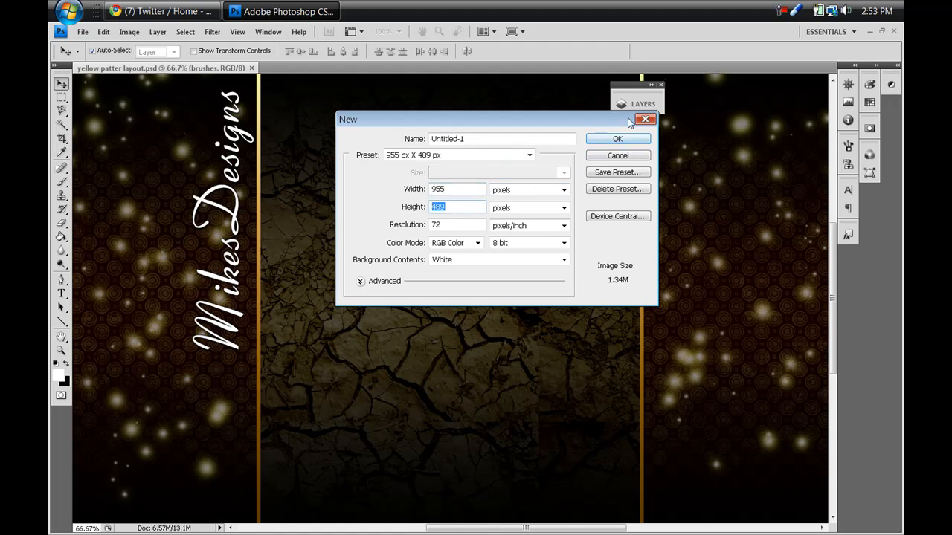
click(604, 142)
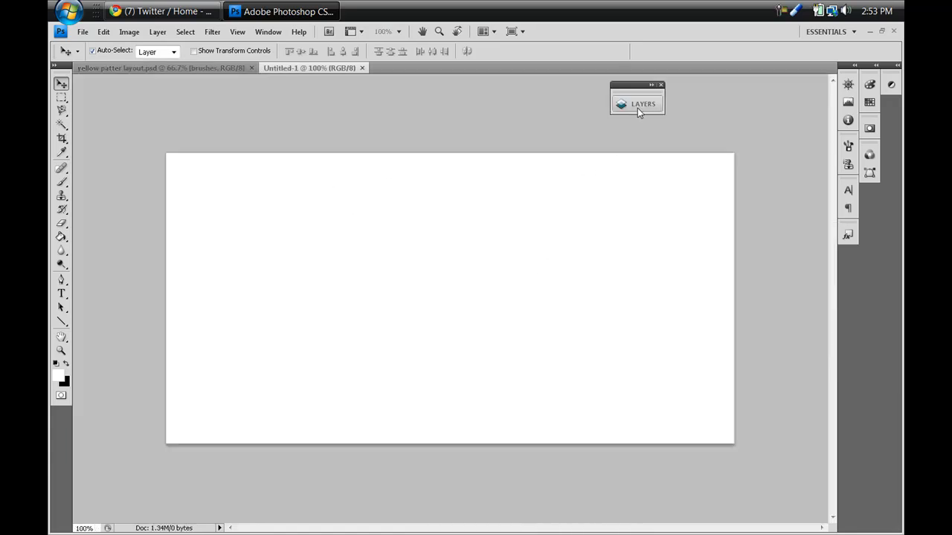
Convert the new document's locked Background into a regular layer named Layer 0
click(638, 107)
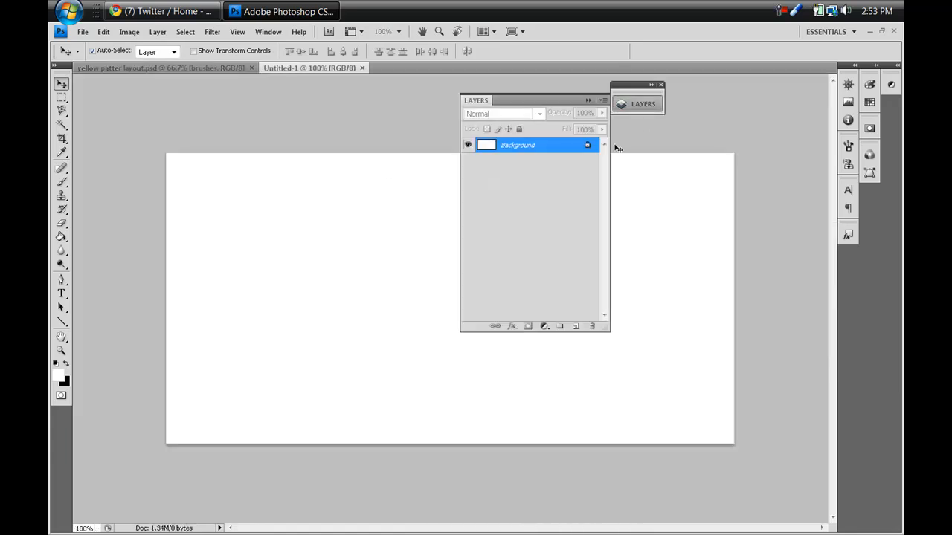
double_click(571, 145)
click(573, 168)
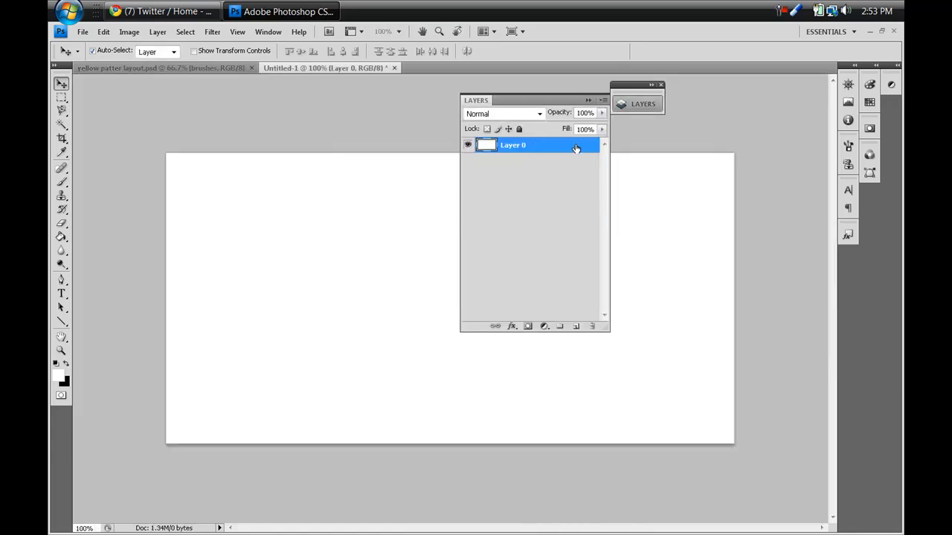
double_click(586, 149)
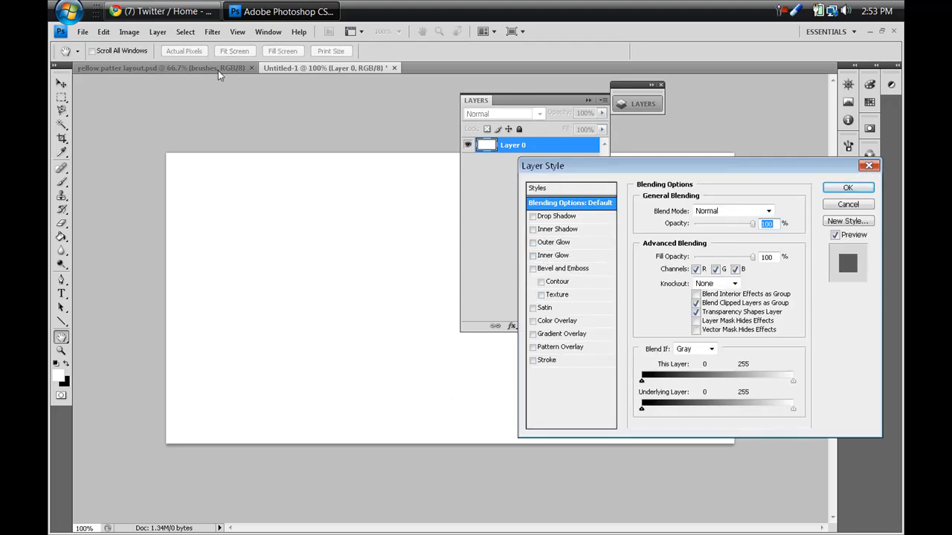
click(837, 211)
key(v)
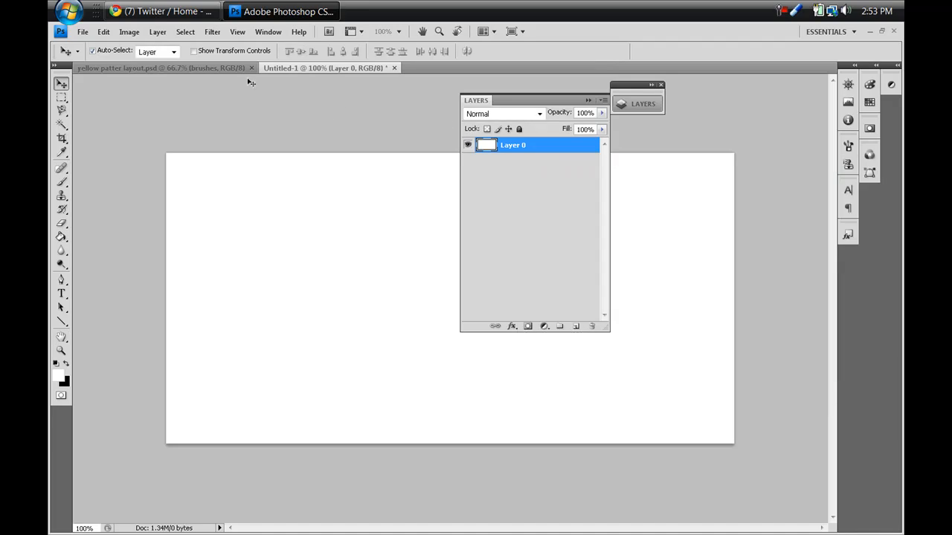
Copy the layer style of the sides layout layer in the yellow patter layout document
click(221, 67)
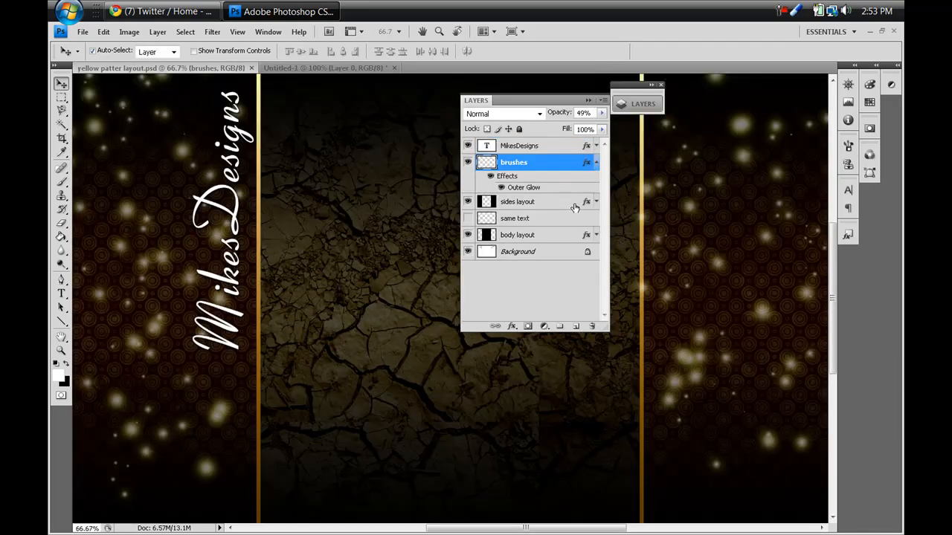
click(575, 207)
right_click(576, 203)
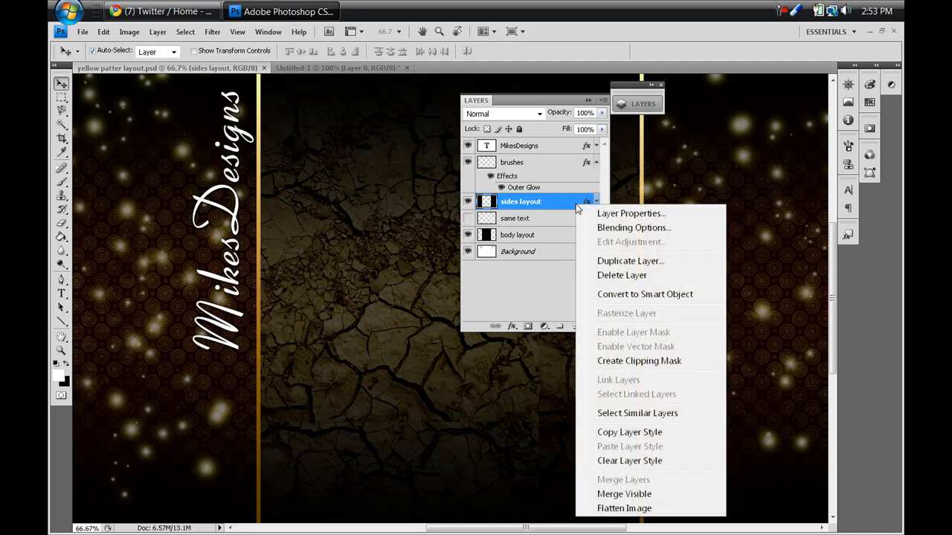
click(630, 432)
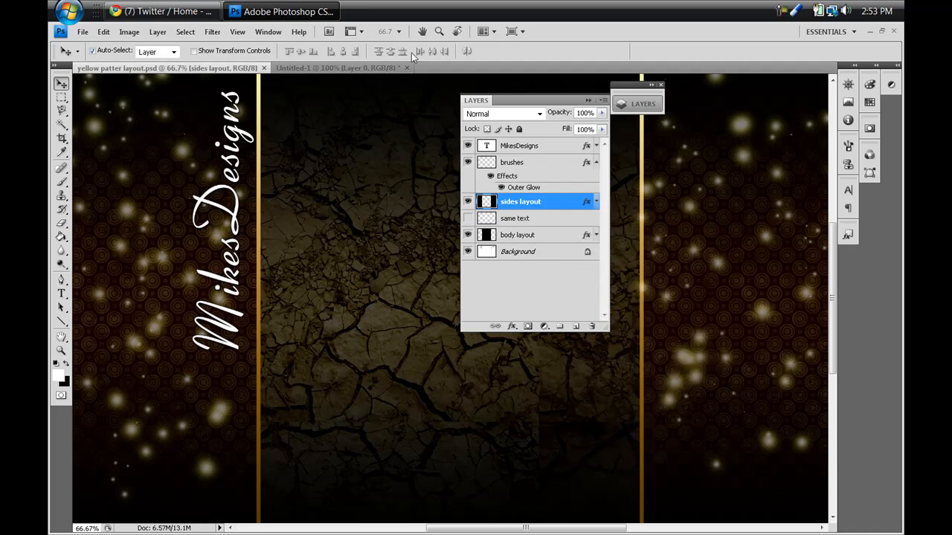
Paste the copied layer style onto Layer 0 in the Untitled-1 document and collapse its effects list
click(370, 68)
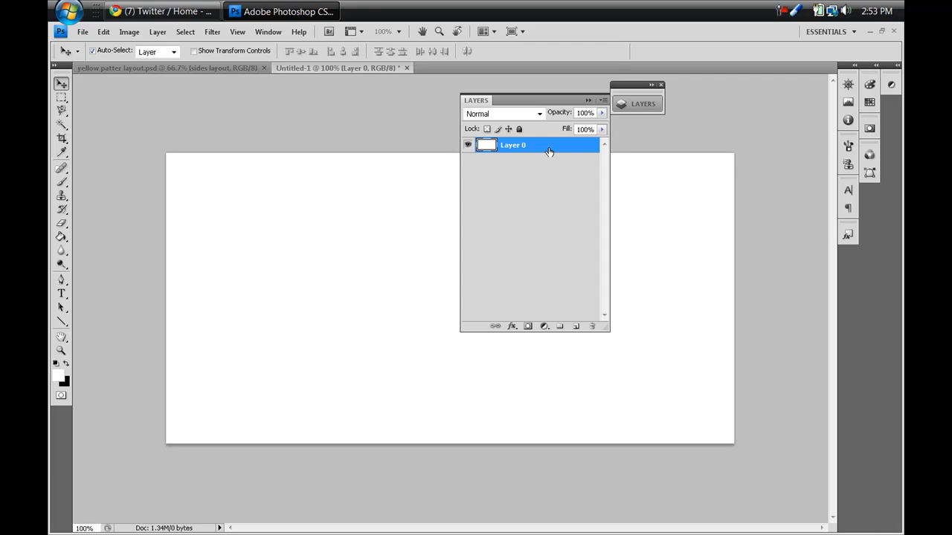
right_click(548, 149)
click(603, 392)
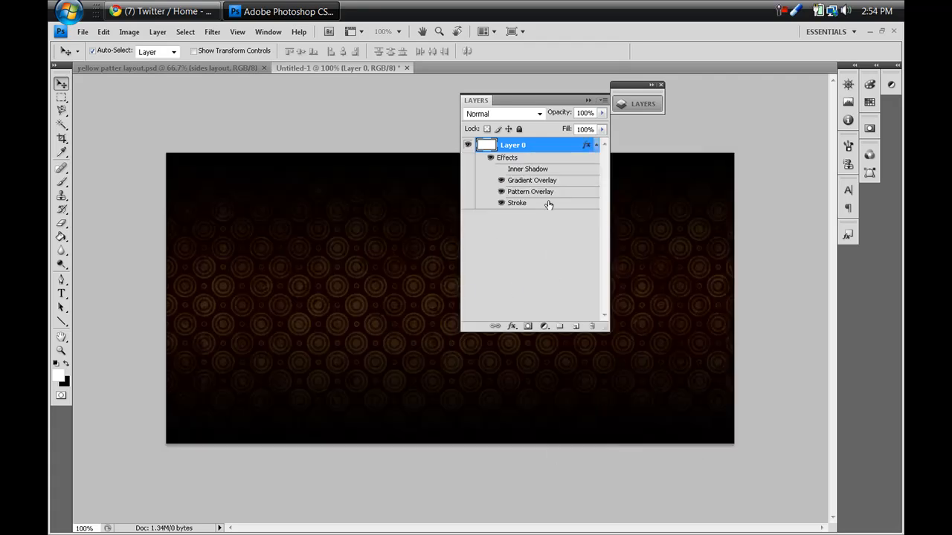
click(596, 145)
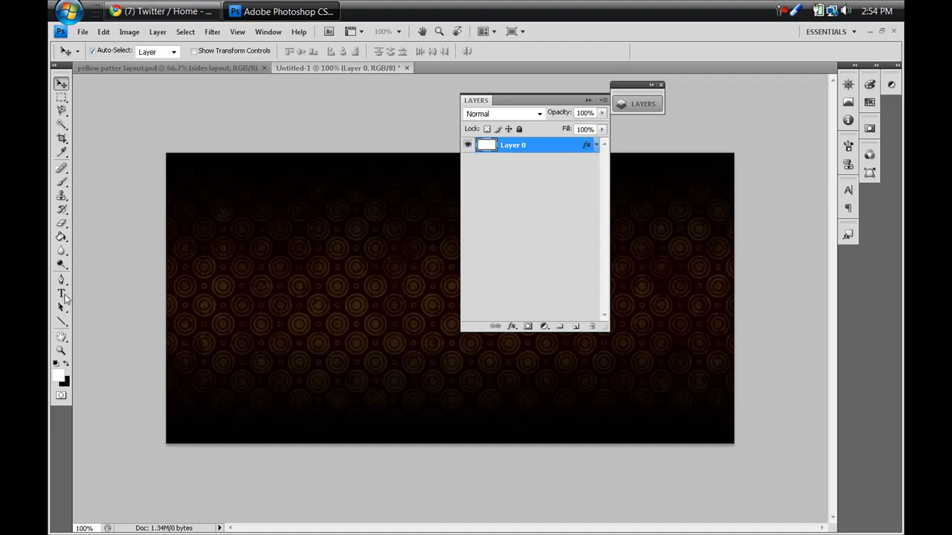
Add the white text "MikesDesigns" in Cataneo BT Regular at 150 pt across the middle of the canvas
click(63, 293)
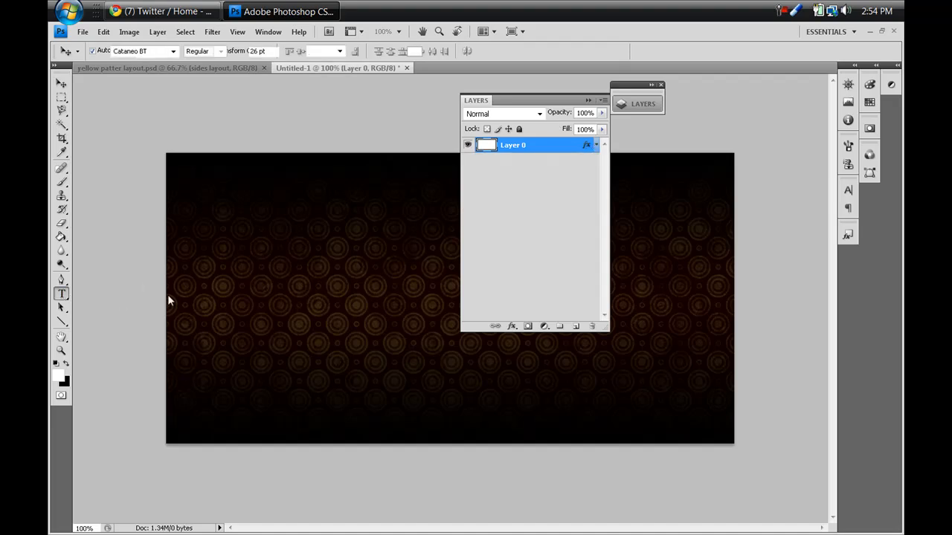
click(235, 319)
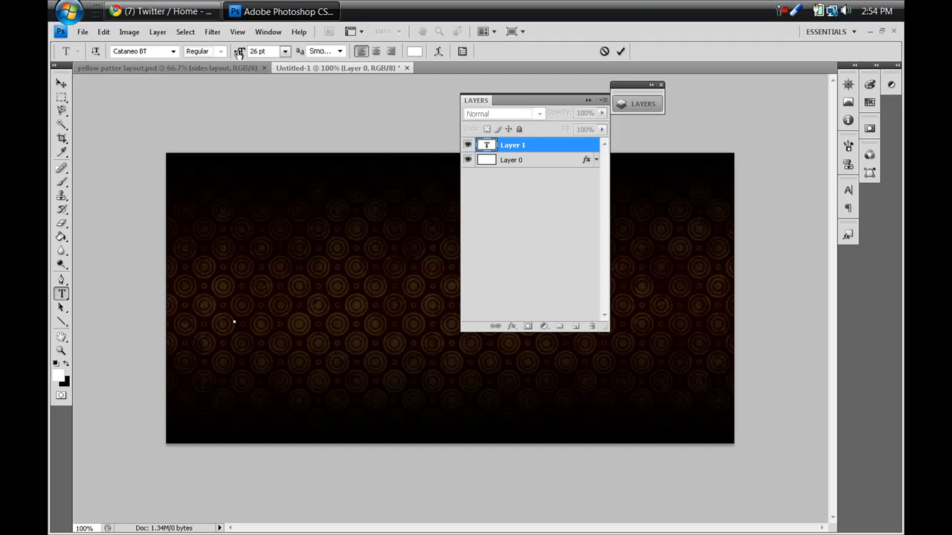
drag(239, 52, 313, 54)
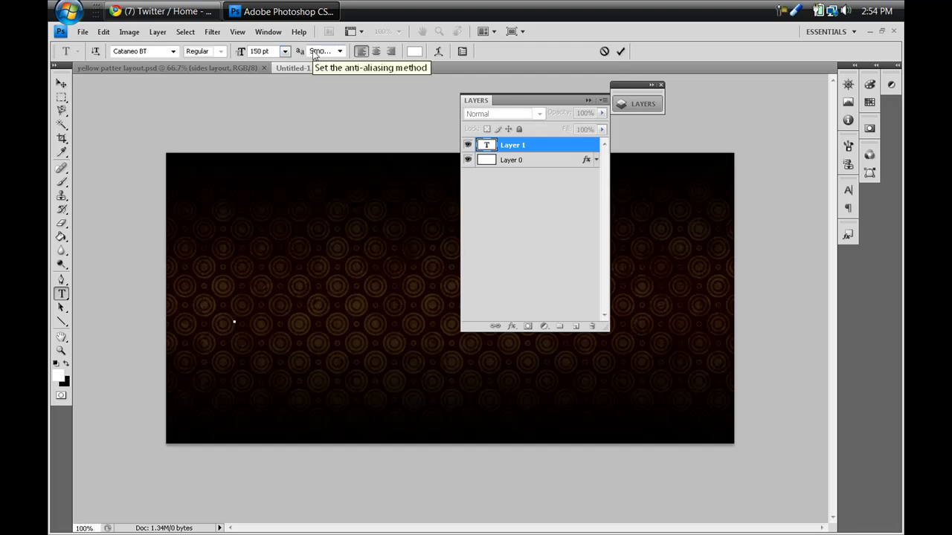
text(MikesI)
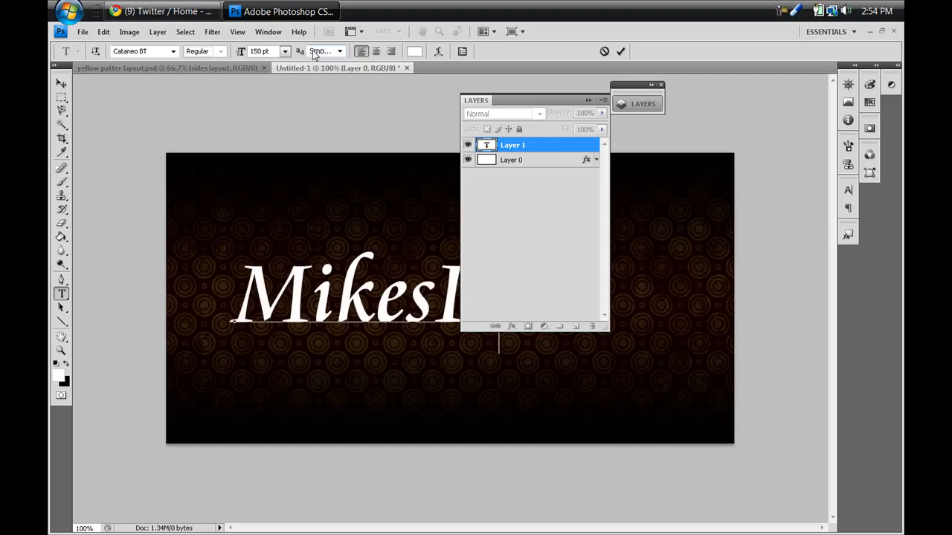
text(esigns)
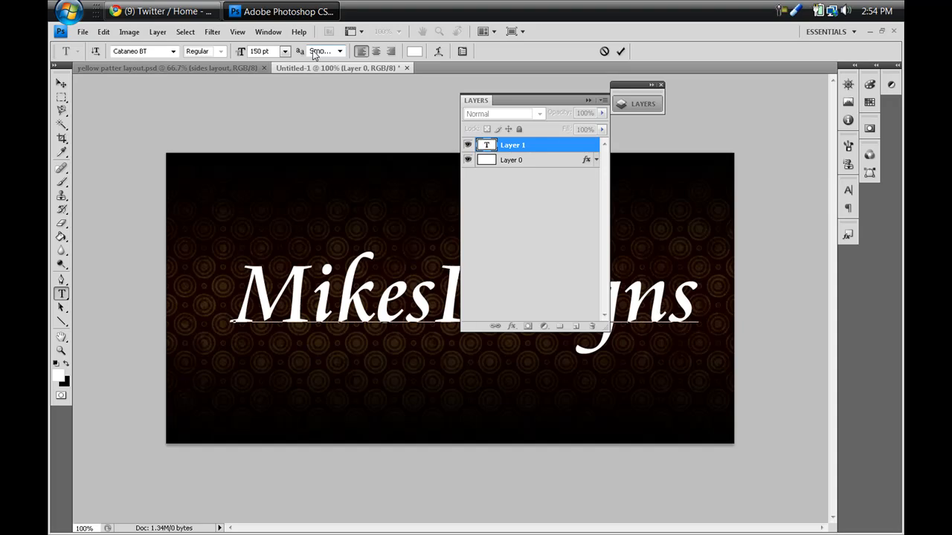
key(ctrl+Return)
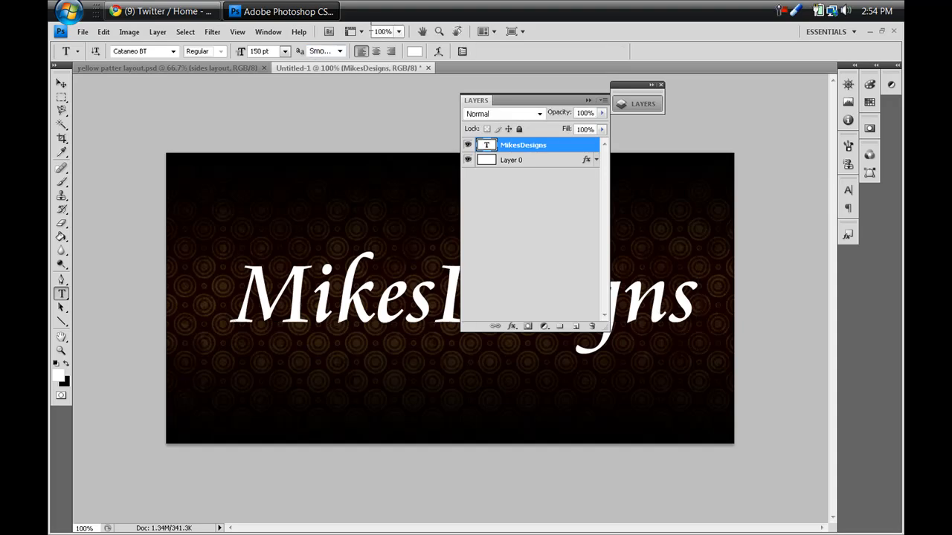
click(588, 99)
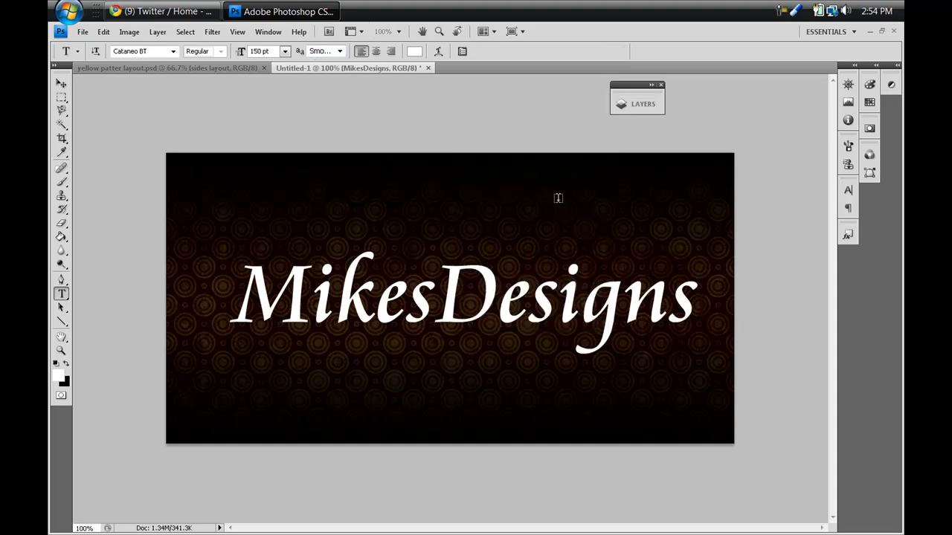
click(62, 83)
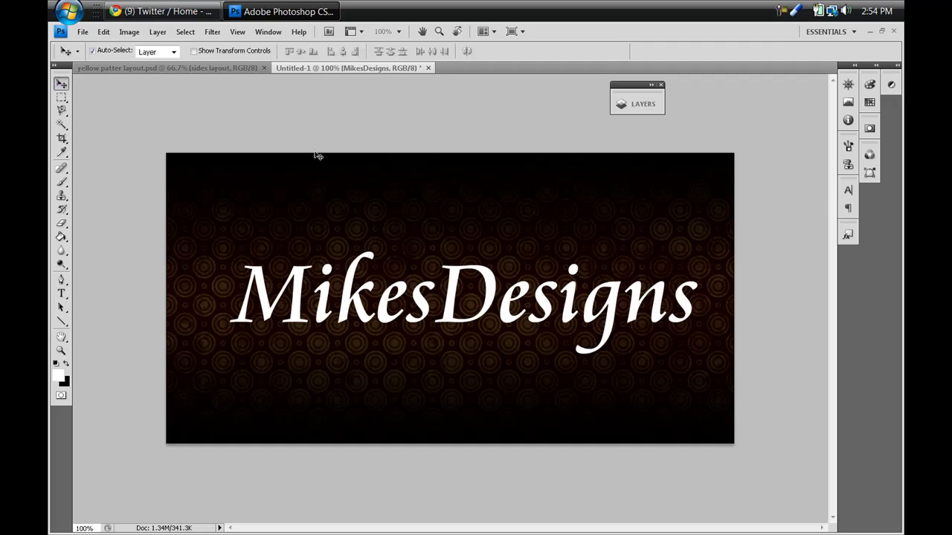
Enable the Drop Shadow and Stroke effects on the MikesDesigns text layer
click(647, 108)
double_click(591, 147)
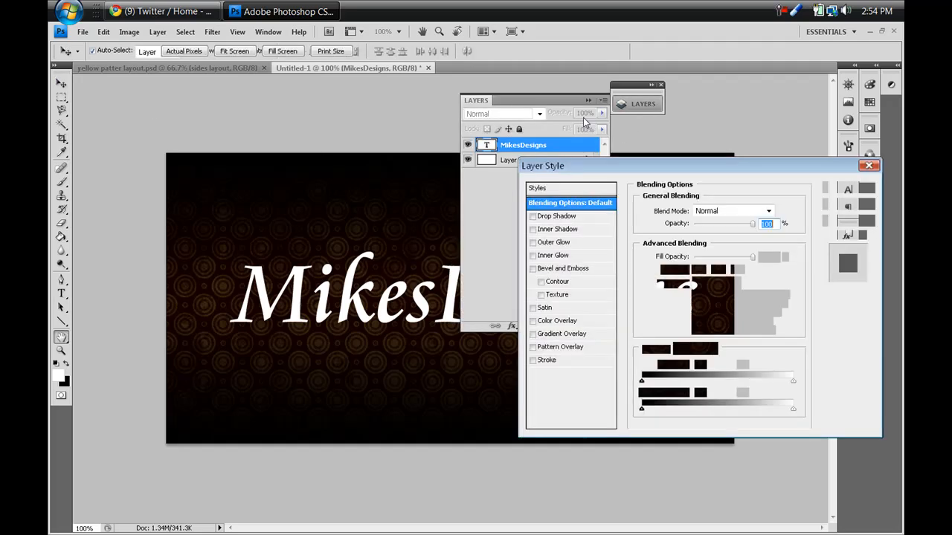
click(532, 217)
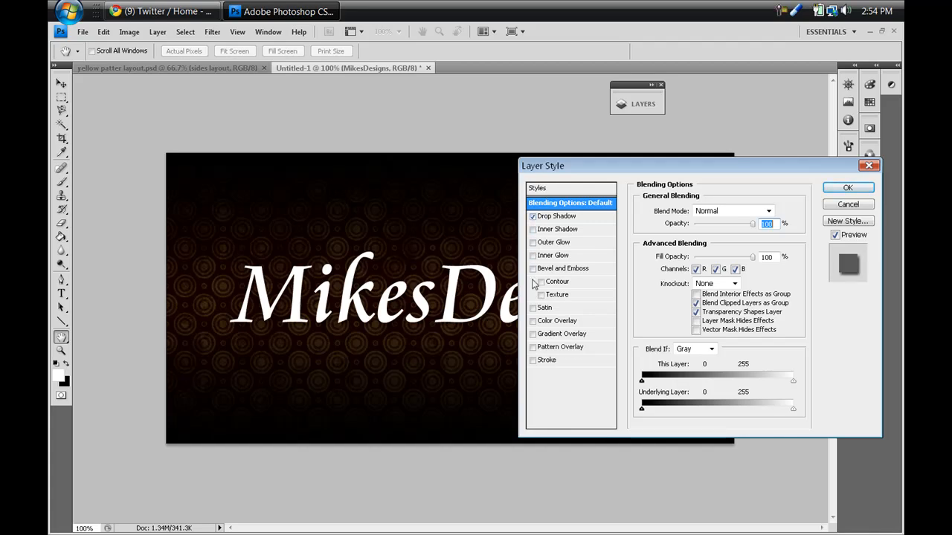
click(534, 361)
double_click(750, 210)
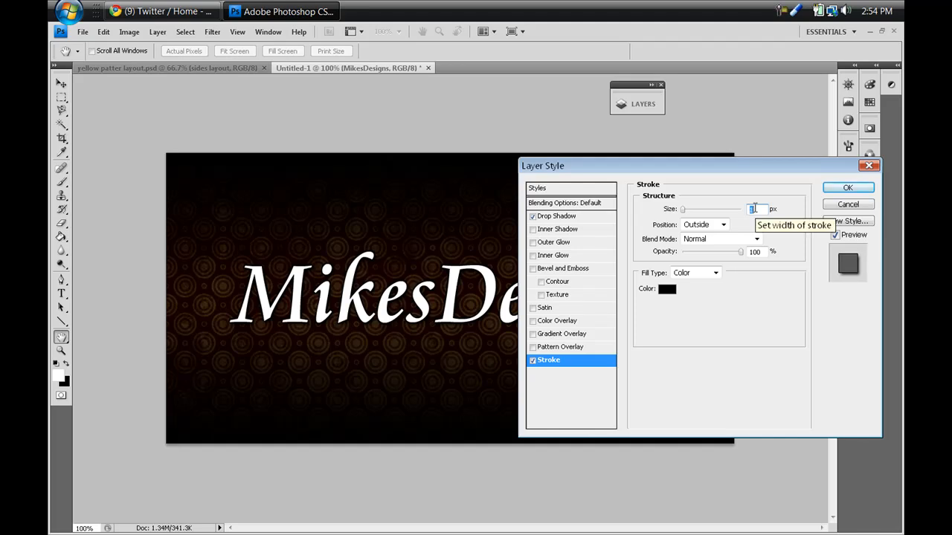
Change the text stroke's fill type to Gradient and choose a gold gradient preset
click(710, 274)
click(711, 291)
click(703, 289)
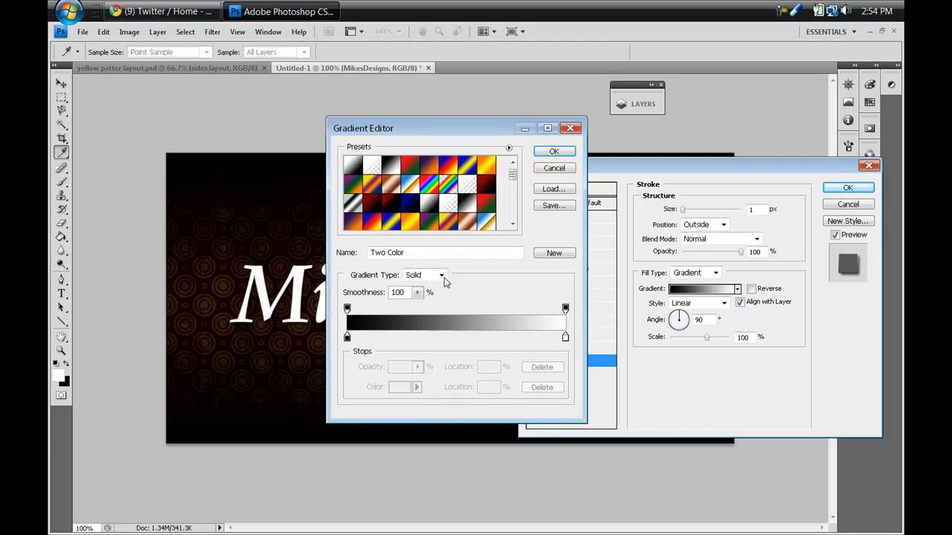
click(563, 170)
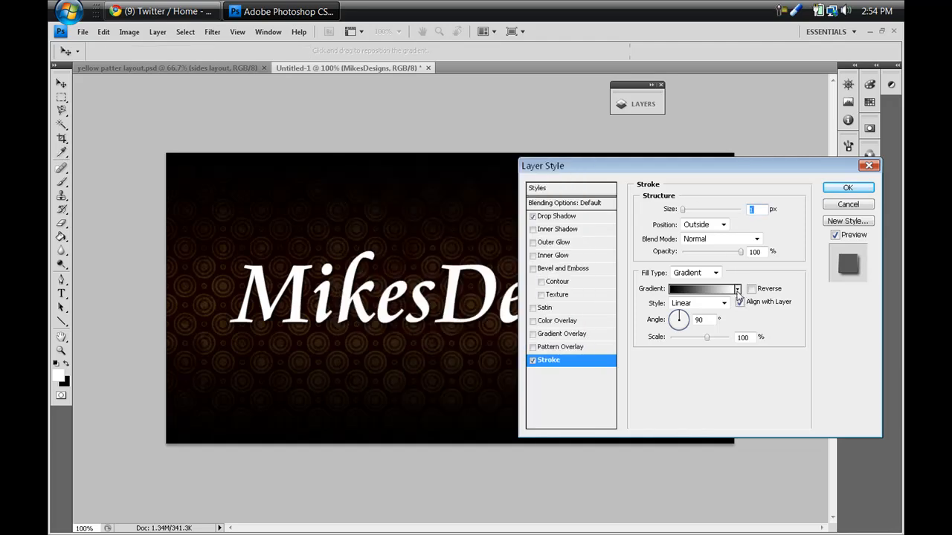
click(737, 290)
click(652, 353)
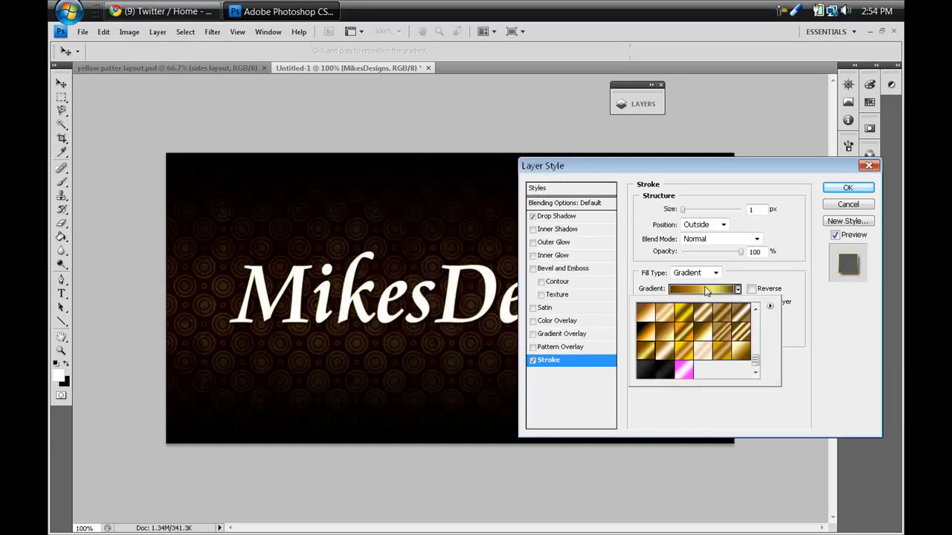
click(664, 331)
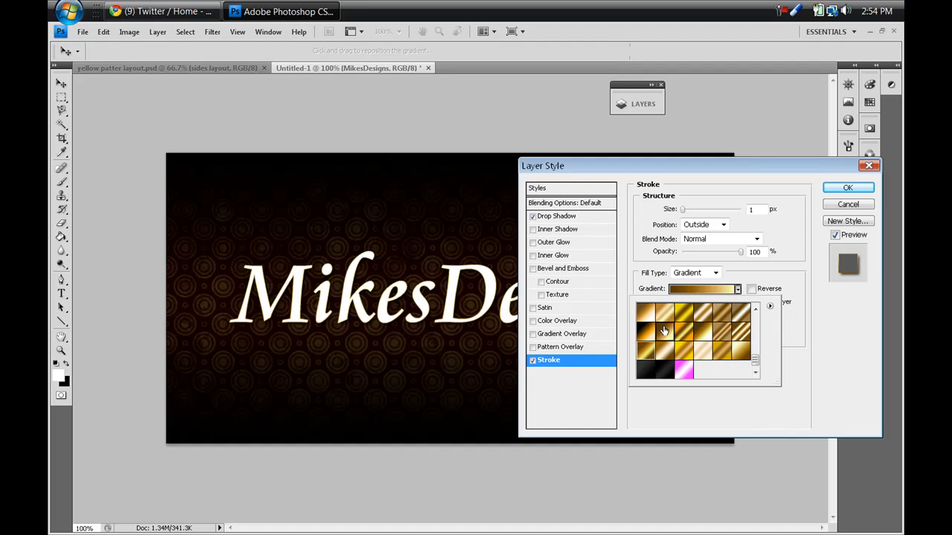
Set the gradient stroke's size to 3 px
click(766, 207)
key(Up)
key(Up)
key(Up)
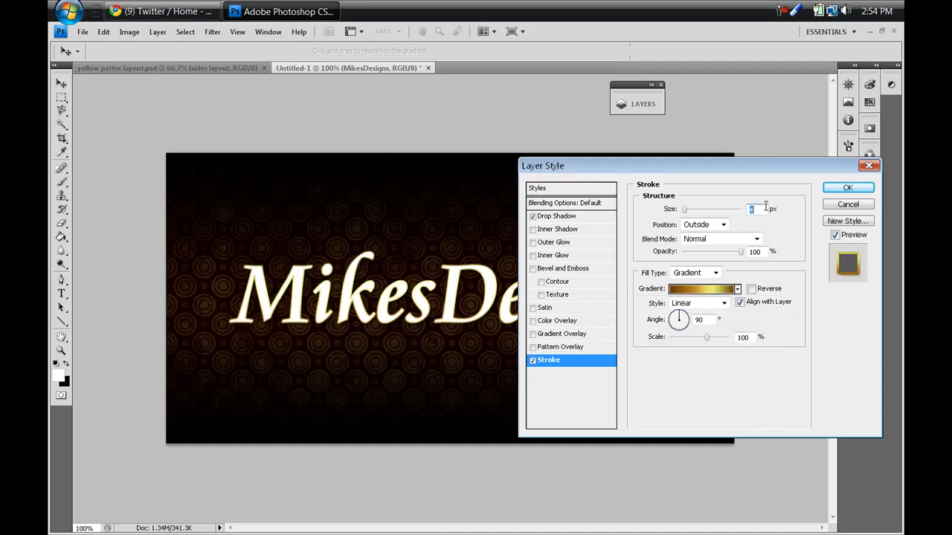
key(Down)
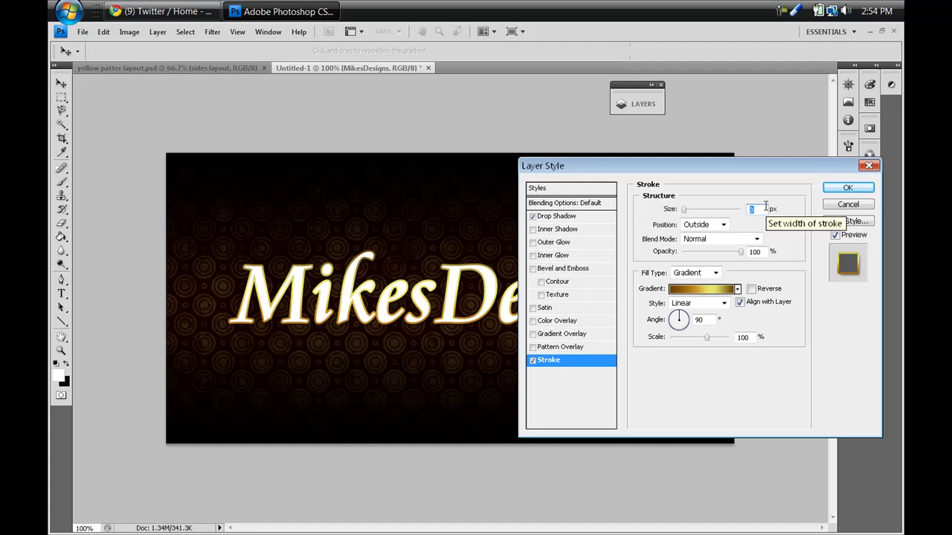
Add an Inner Shadow to the text with its distance set to 0 px
click(558, 229)
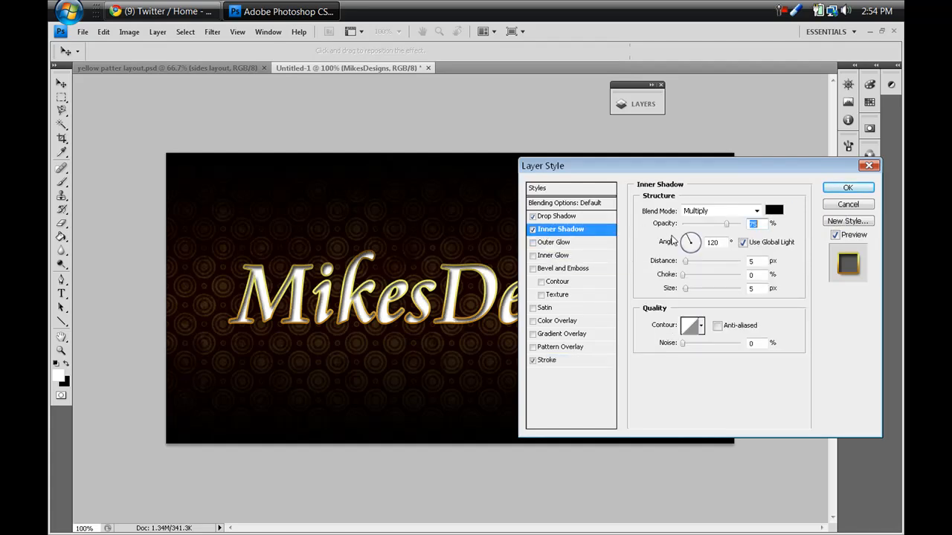
drag(684, 262, 674, 261)
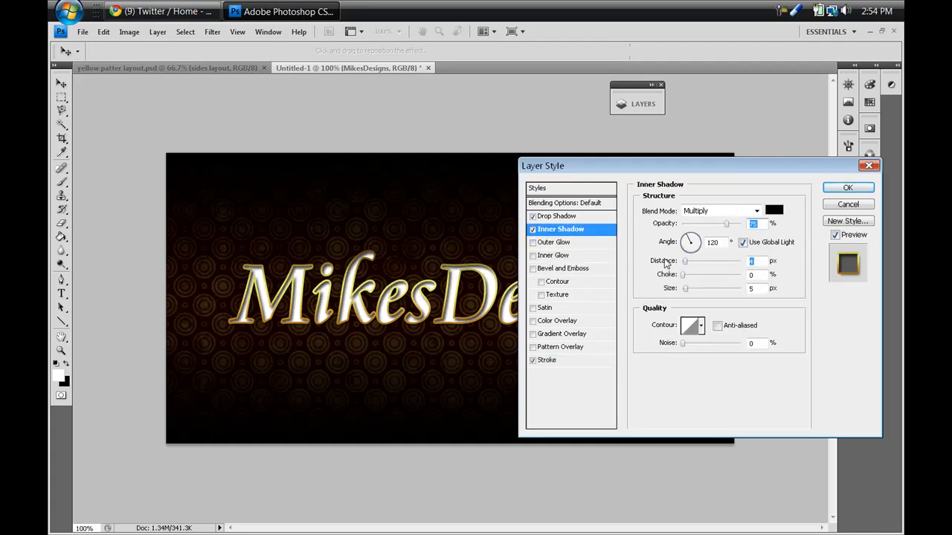
double_click(759, 288)
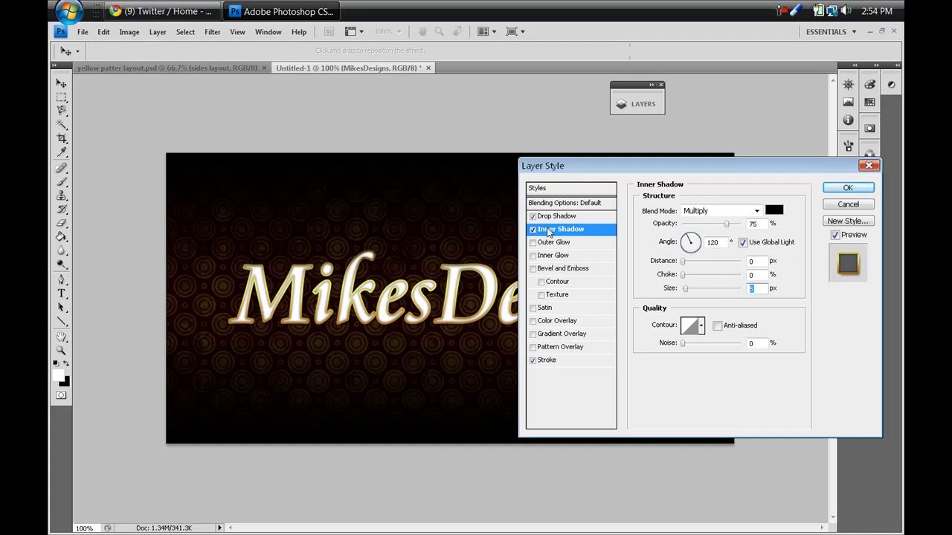
Add an Outer Glow to the text with a size of 10 px
click(532, 242)
click(550, 244)
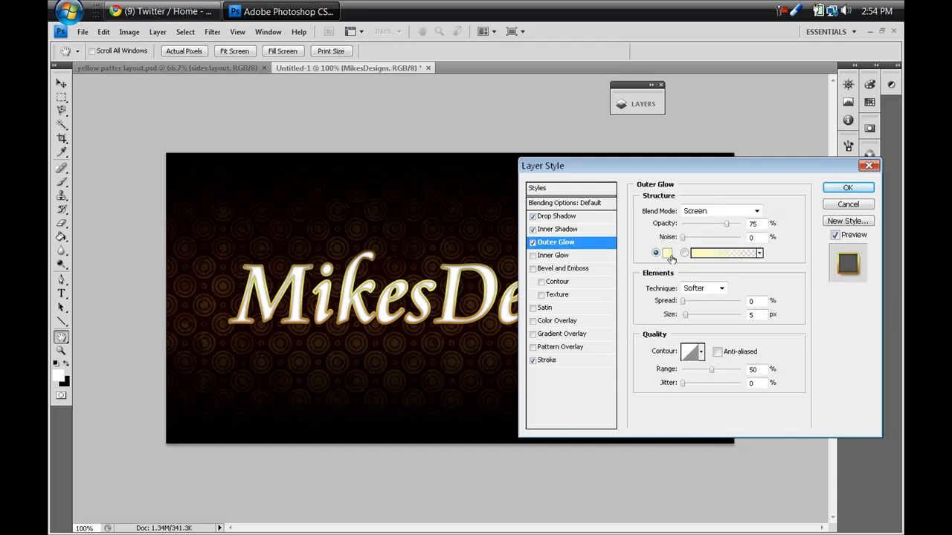
double_click(752, 315)
text(10)
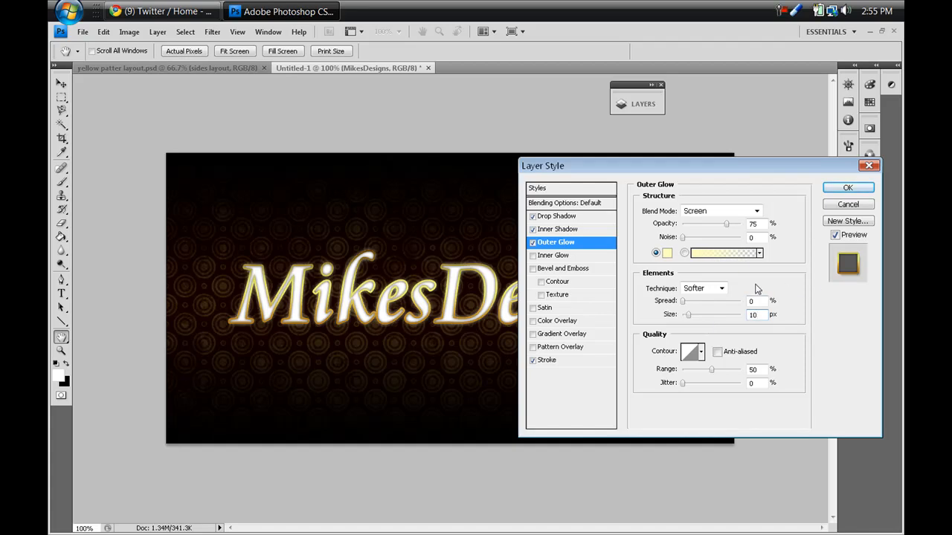
Switch the text stroke to a solid black color fill with a size of 2 px and apply the layer style
click(563, 363)
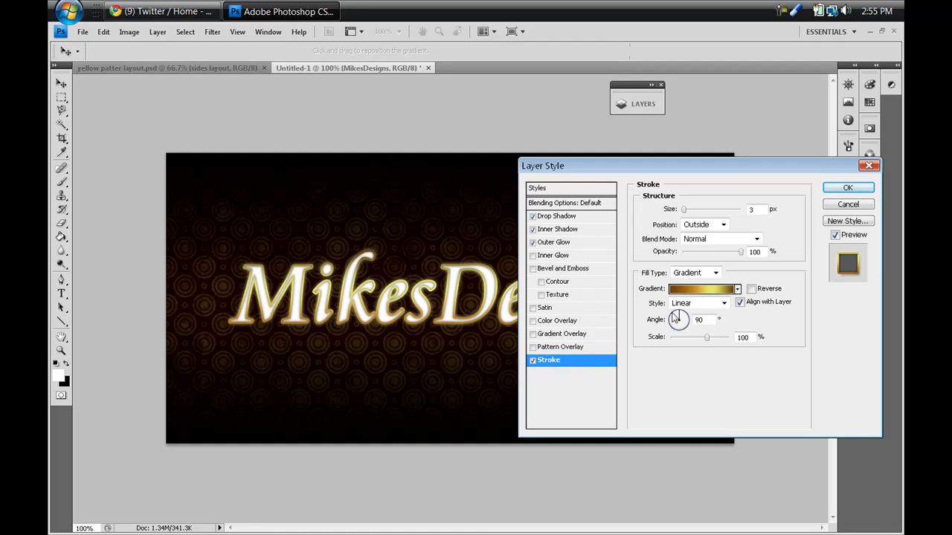
click(716, 273)
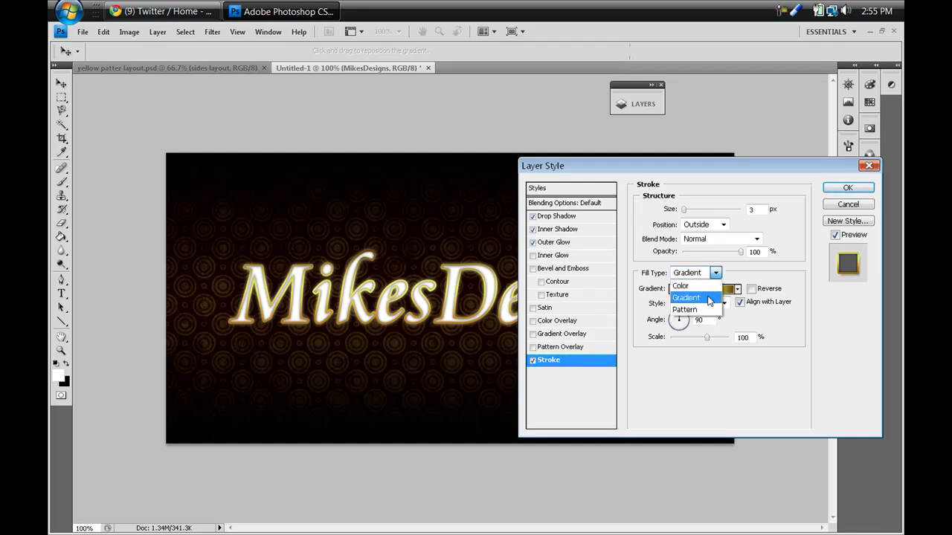
click(688, 282)
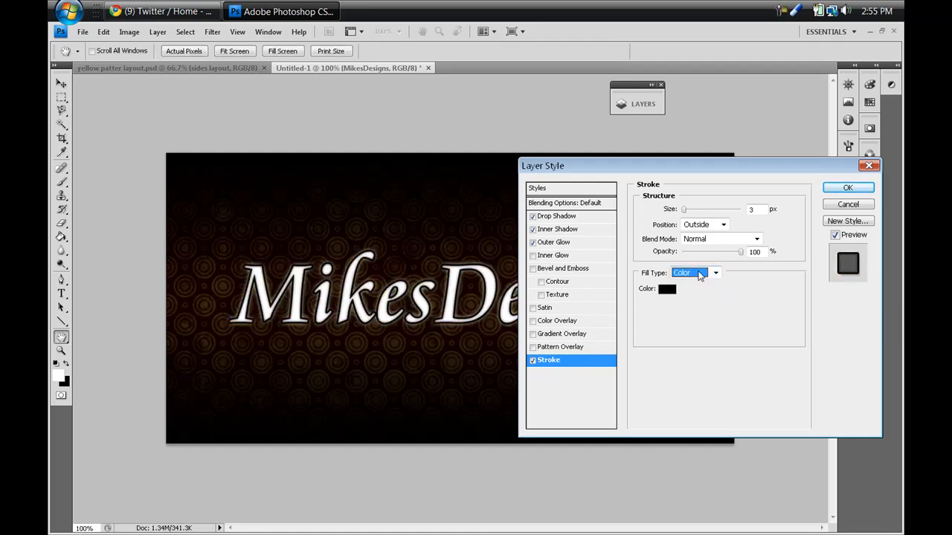
click(760, 212)
scroll(760, 213, down, 2)
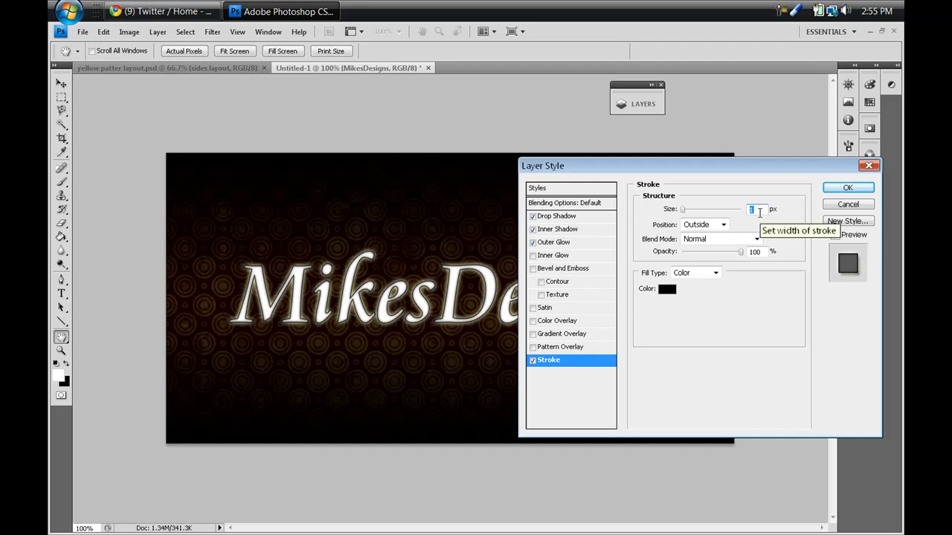
scroll(784, 212, up, 1)
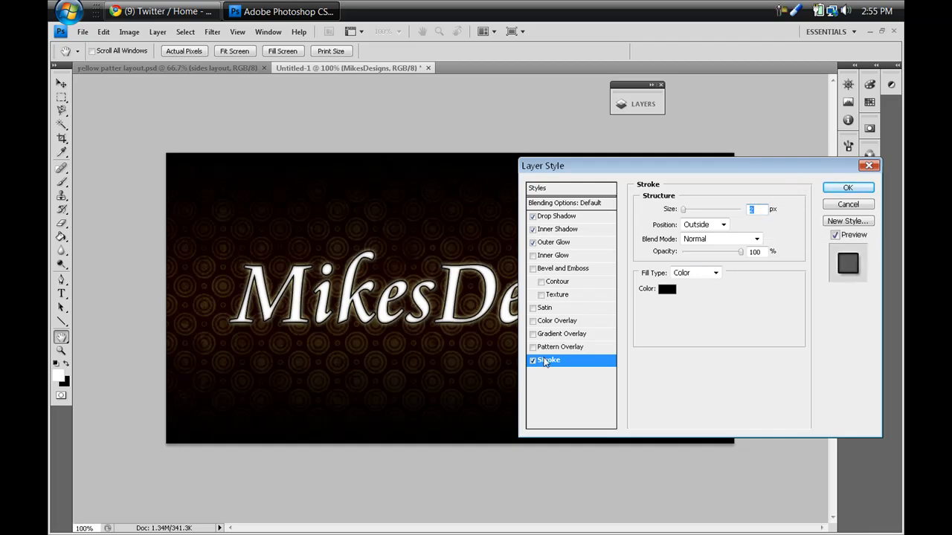
click(833, 189)
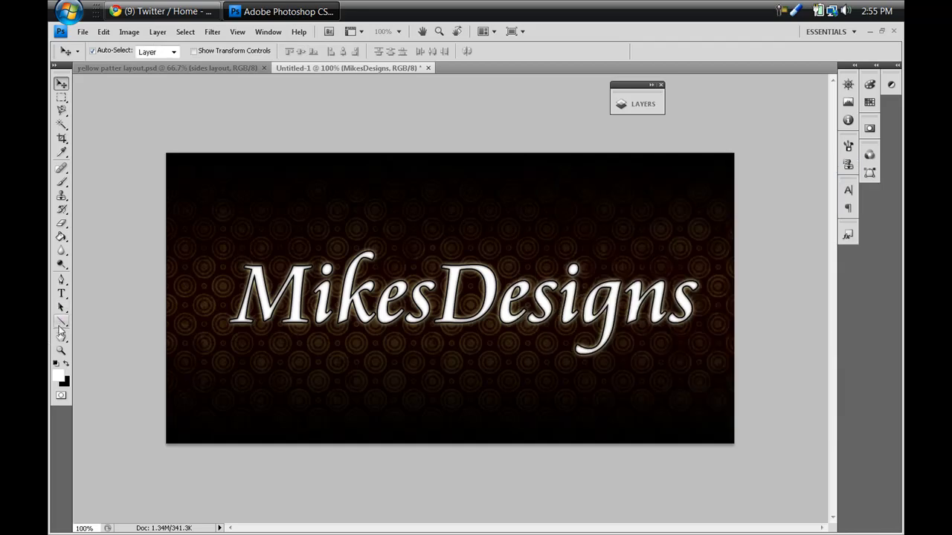
Draw an open wavy path with the Pen tool from the canvas's lower-left area through the text to the upper-right area
click(62, 280)
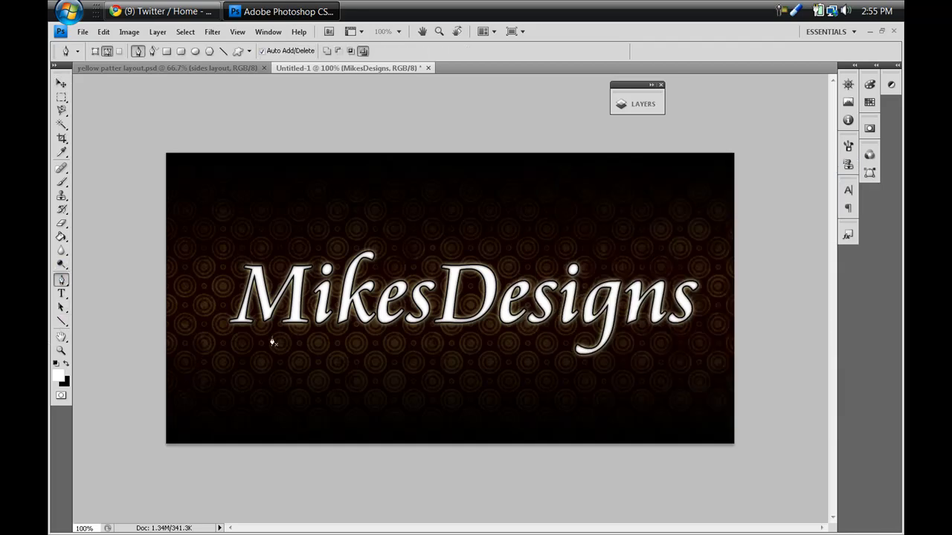
drag(297, 349, 344, 274)
drag(395, 210, 442, 209)
drag(546, 274, 683, 213)
drag(741, 178, 733, 156)
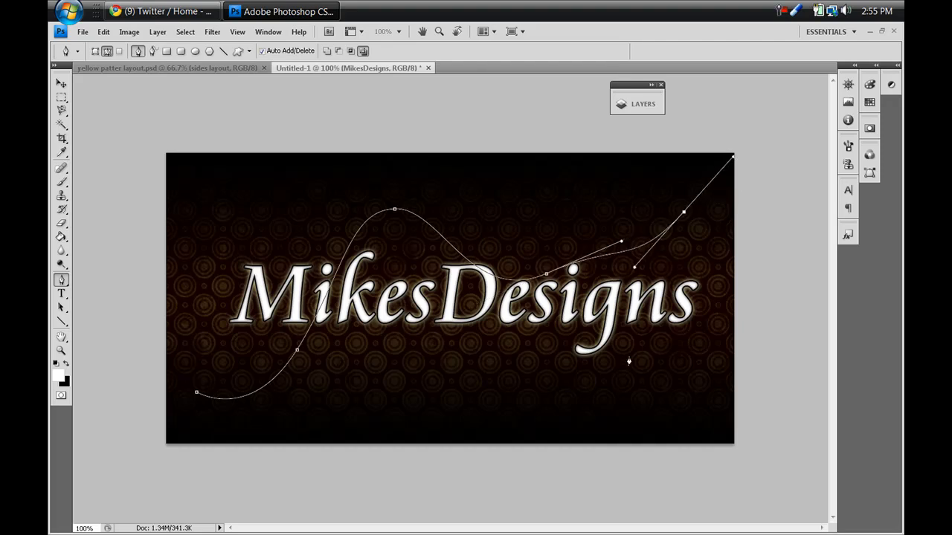
Create a new blank layer above the MikesDesigns text layer
click(637, 103)
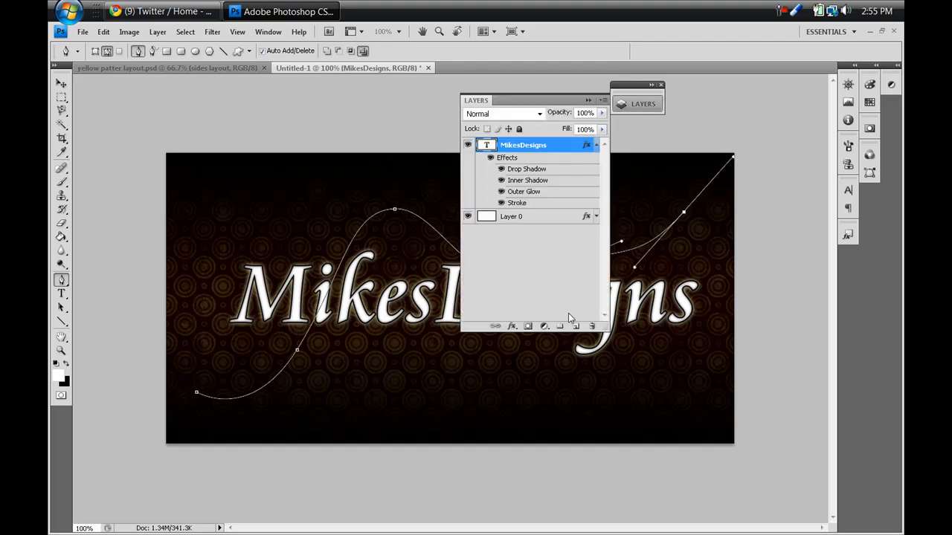
click(576, 326)
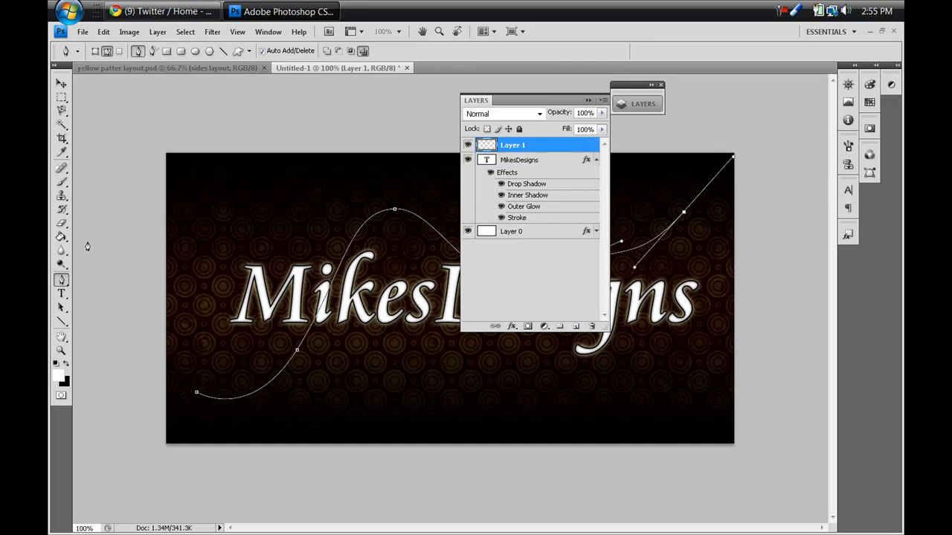
Stroke the wavy path on the new layer with the Brush tool, keeping Simulate Pressure enabled
click(588, 99)
right_click(453, 253)
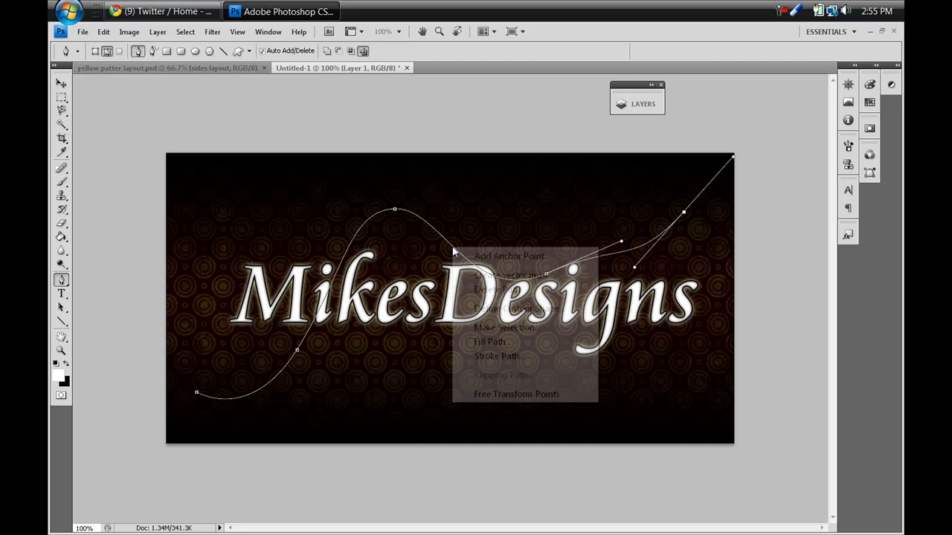
click(481, 356)
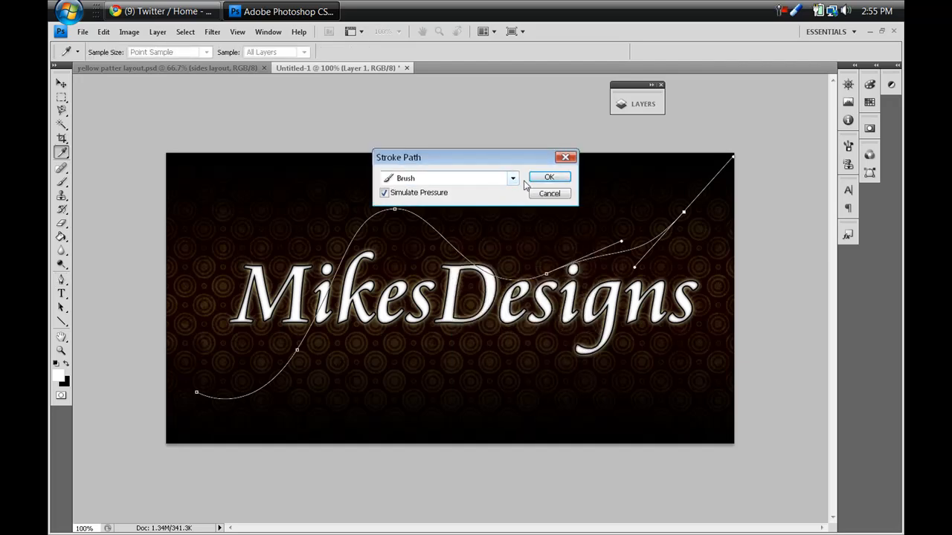
click(542, 178)
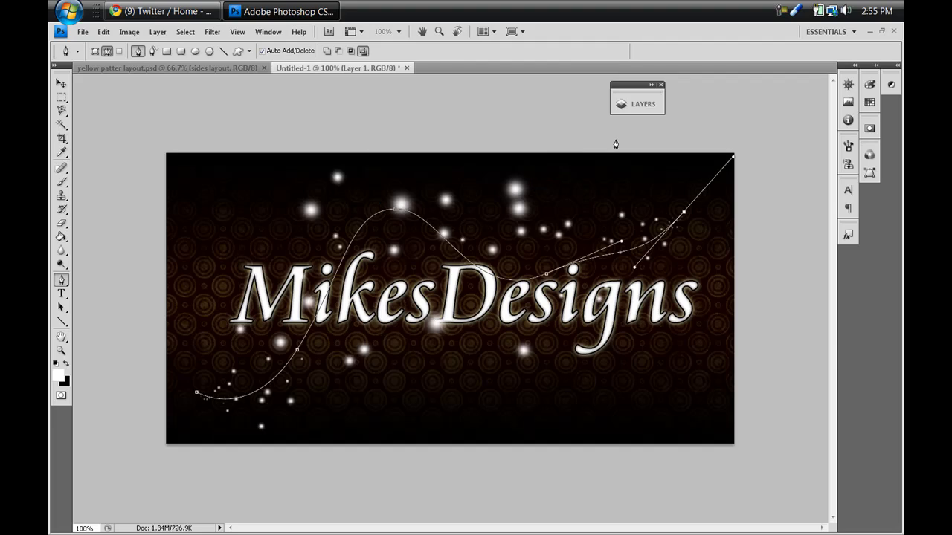
Delete the wavy pen path, keeping the brushed light spots on the canvas
click(61, 83)
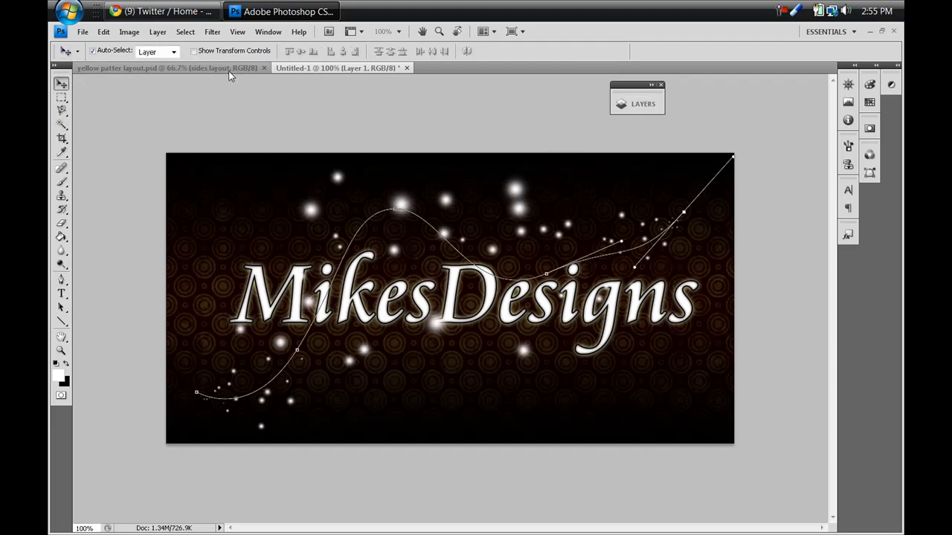
click(61, 280)
right_click(307, 328)
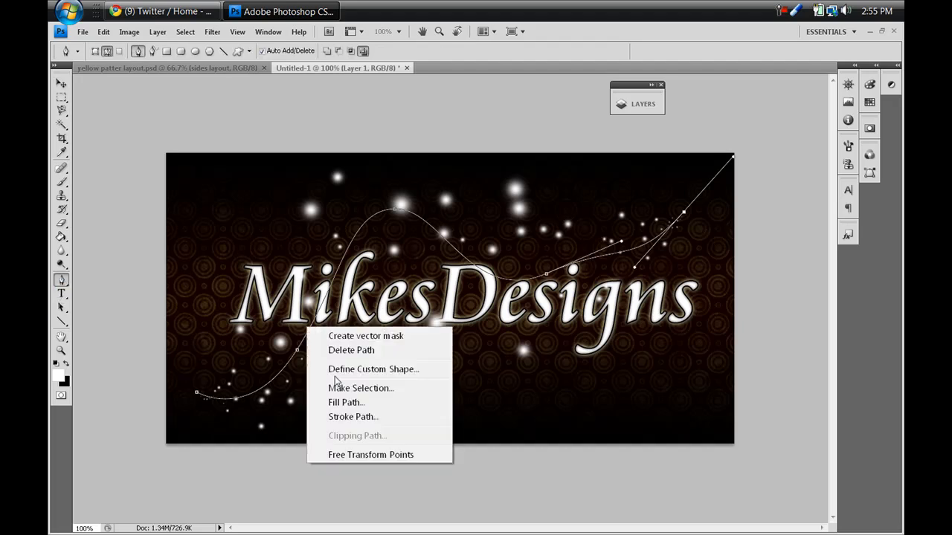
click(351, 350)
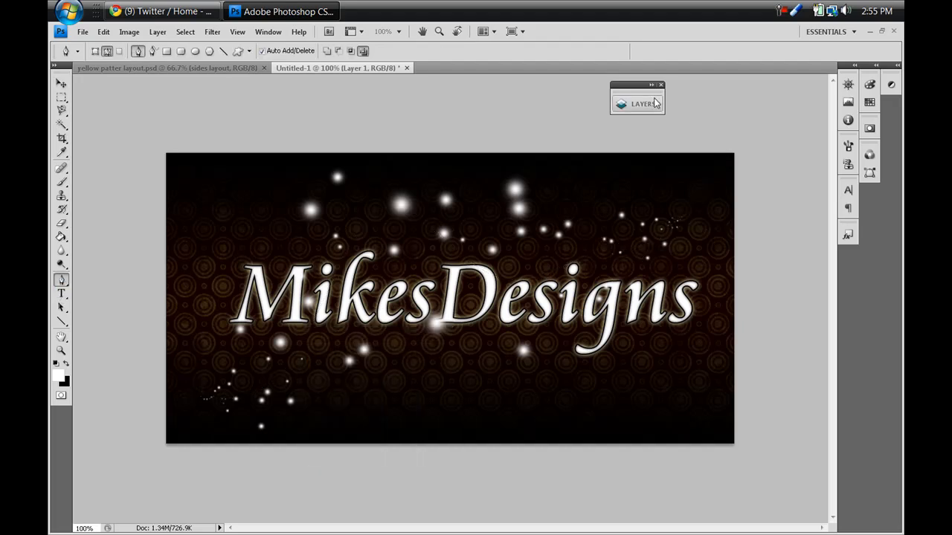
Copy the layer style of the brushes layer in yellow patter layout.psd
click(639, 104)
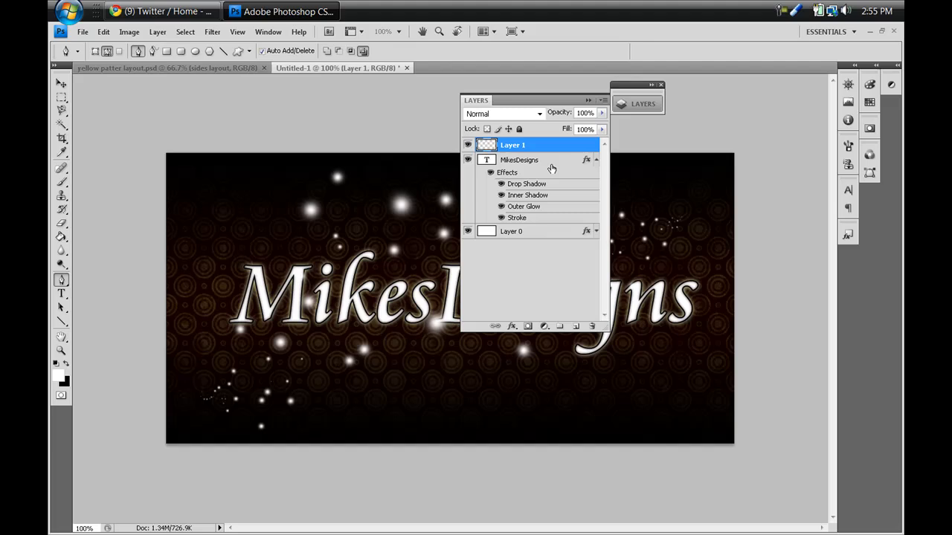
click(193, 70)
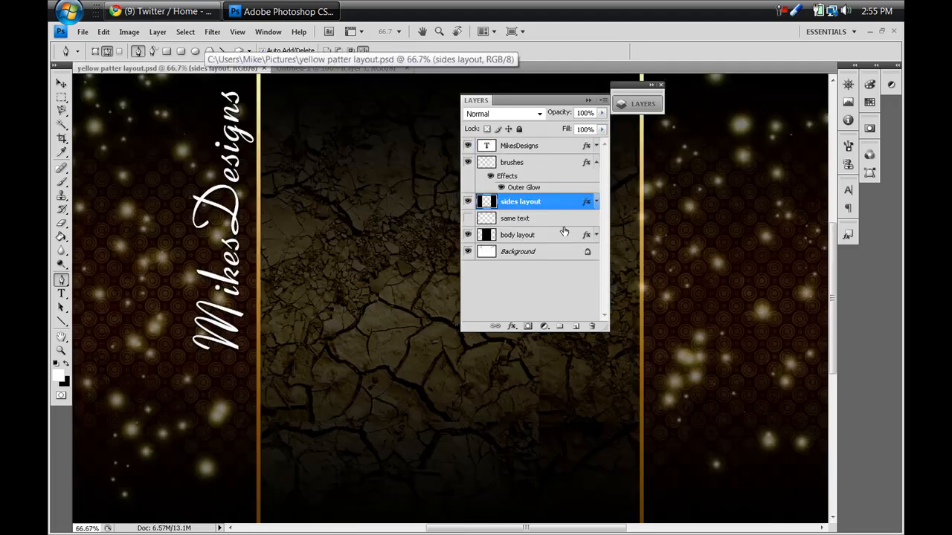
right_click(536, 163)
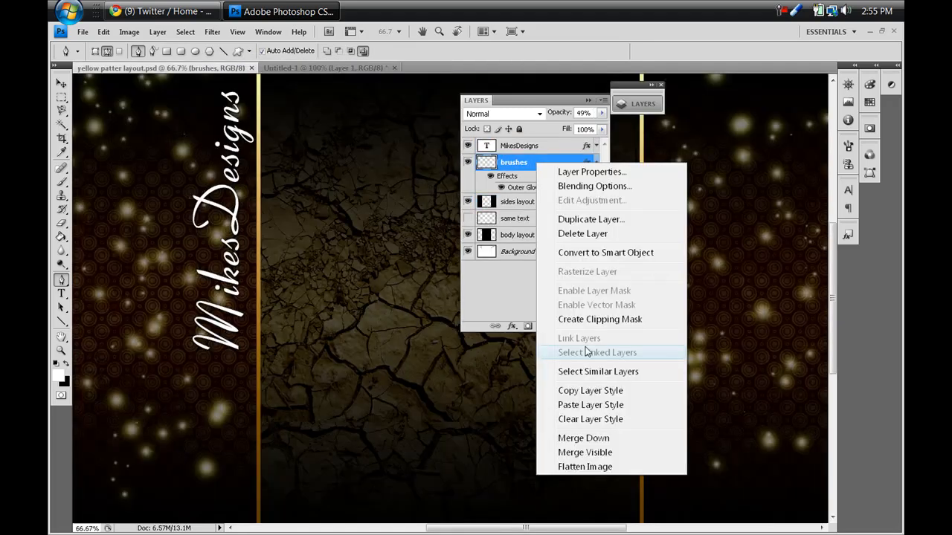
click(587, 391)
Paste the copied layer style onto Layer 1, the light-spot layer, in the Untitled-1 banner
click(349, 69)
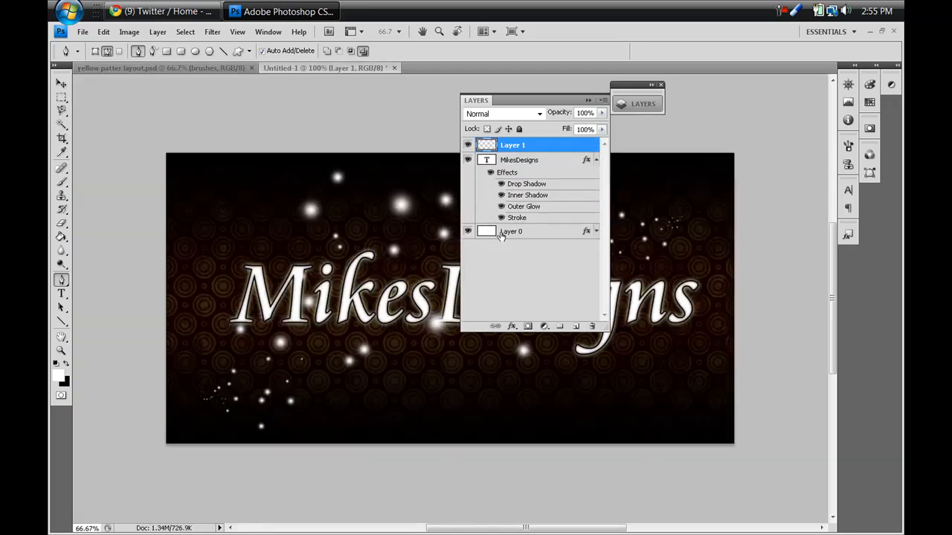
click(62, 83)
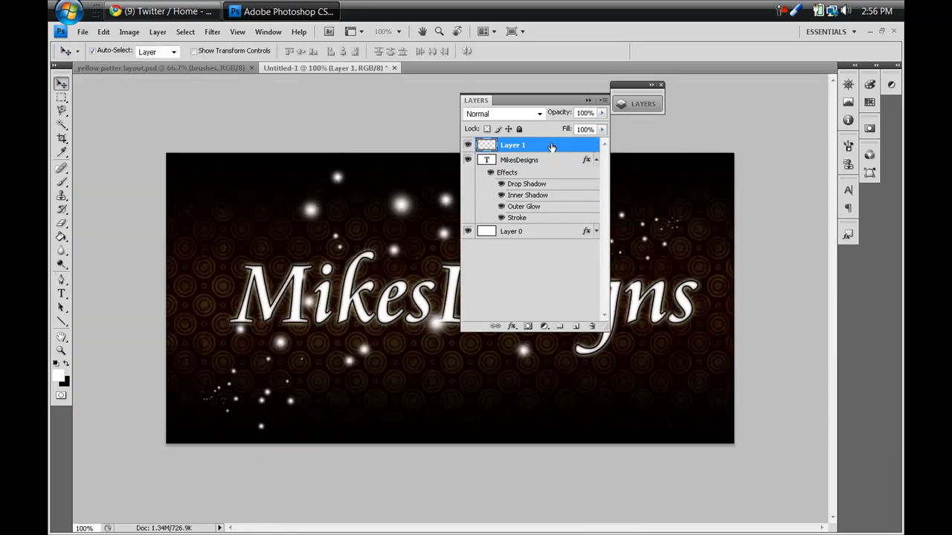
right_click(551, 147)
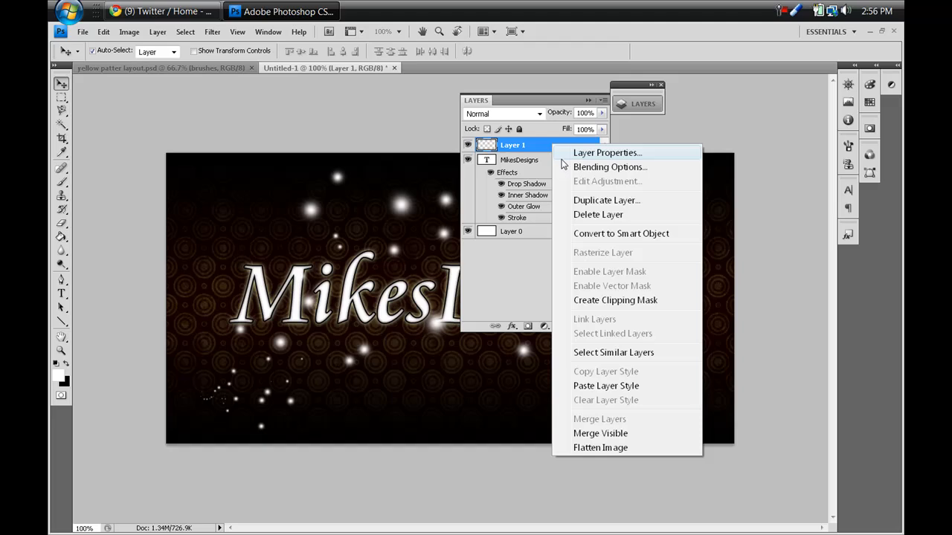
click(595, 386)
click(589, 100)
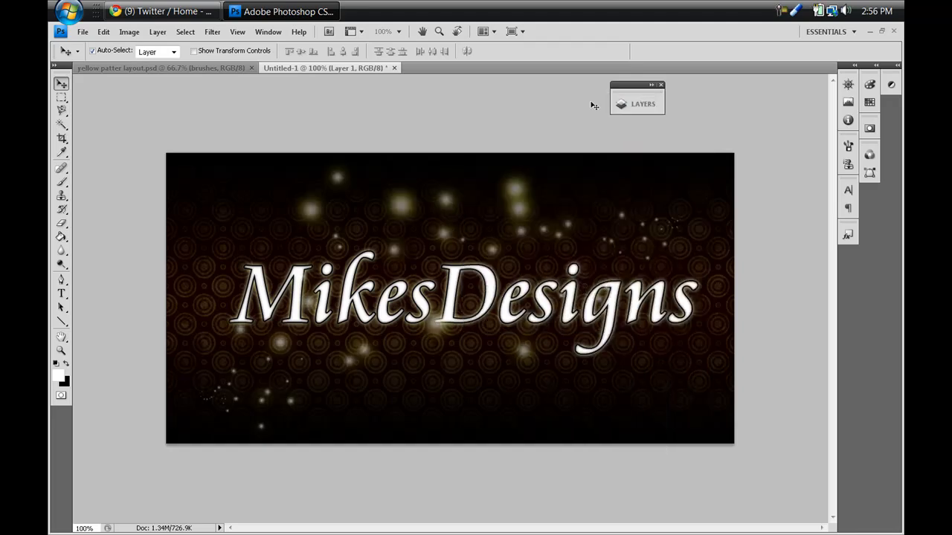
Move the light-spot layer below the MikesDesigns text layer and above Layer 0
click(636, 106)
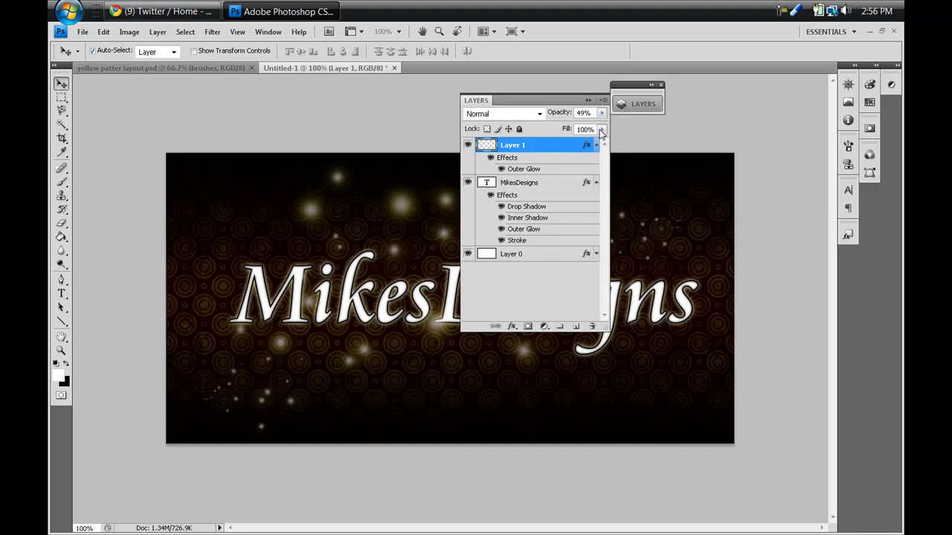
drag(560, 148, 565, 244)
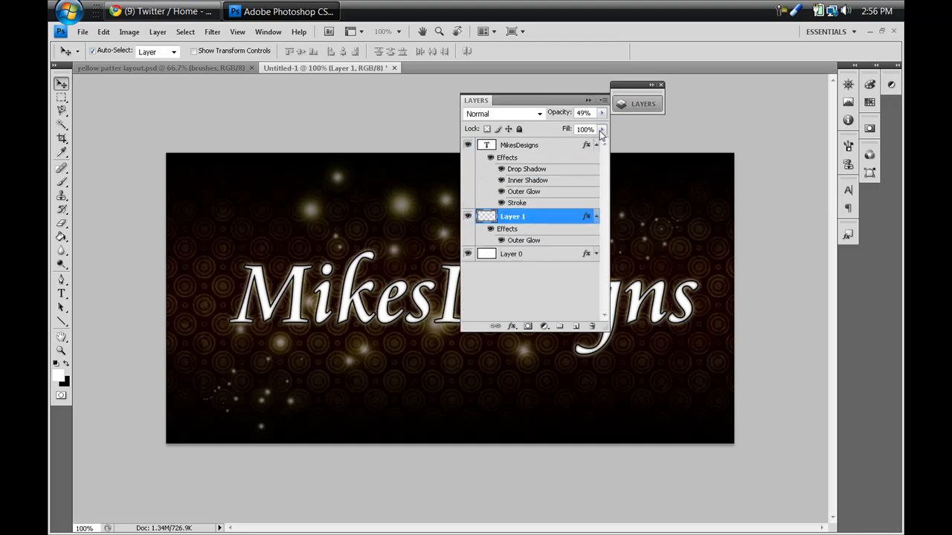
click(588, 100)
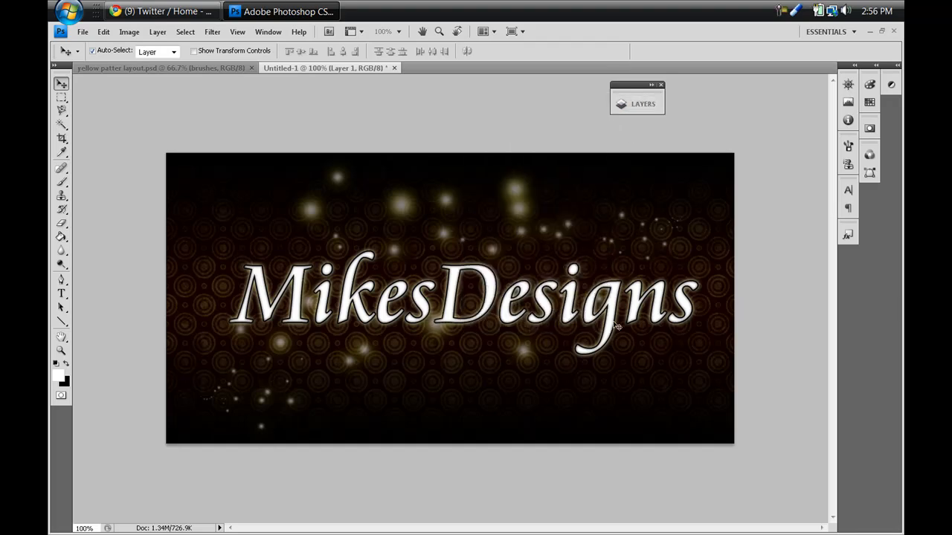
click(83, 33)
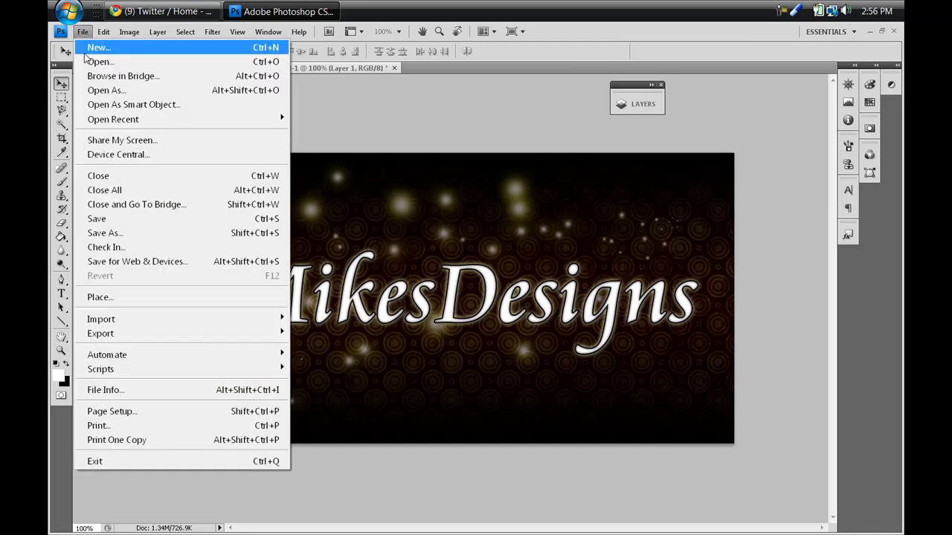
click(596, 18)
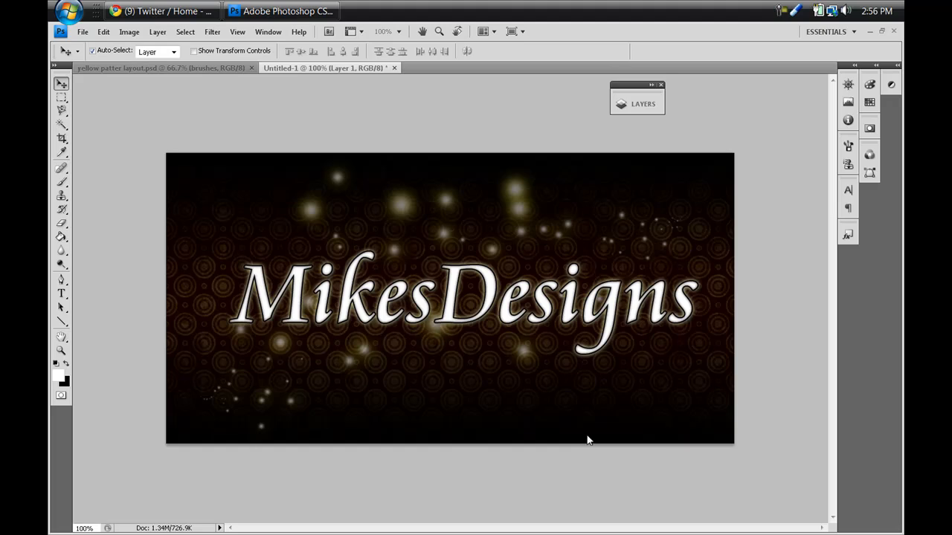
Switch to Chrome to view the YouTube channel page, and return to the banner in Photoshop
click(147, 9)
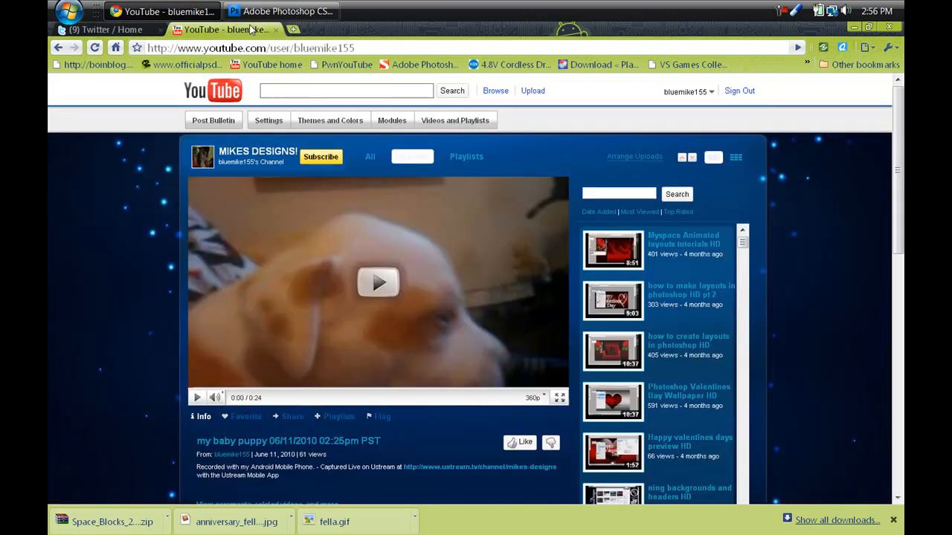
click(245, 29)
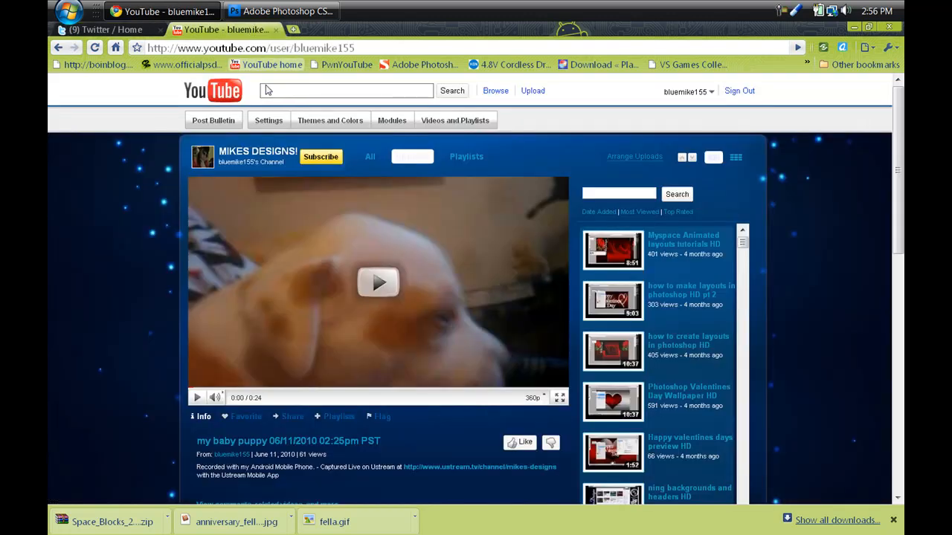
click(200, 12)
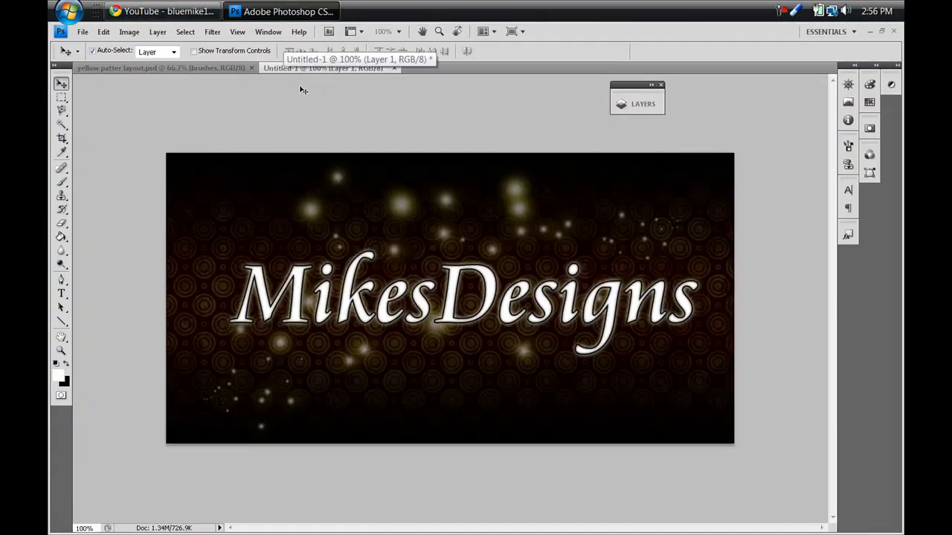